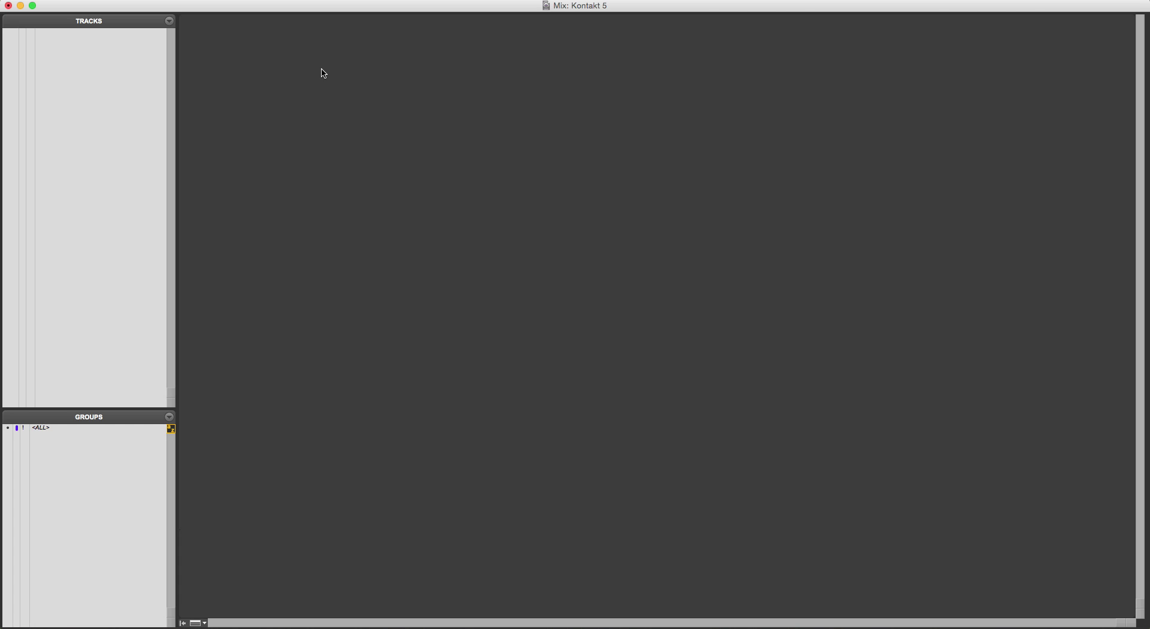
Step: Create one new stereo Aux Input track, Aux 1, in the Kontakt 5 session
{"action": "key", "text": "super+shift+n"}
{"action": "key", "text": "super+Right"}
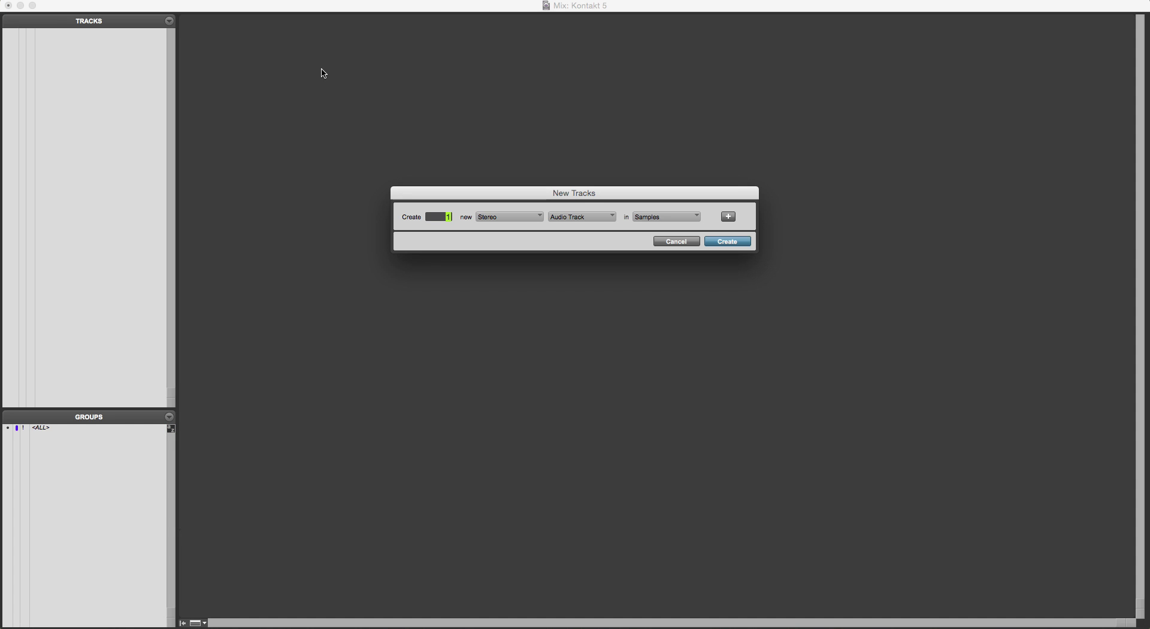
{"action": "key", "text": "Return"}
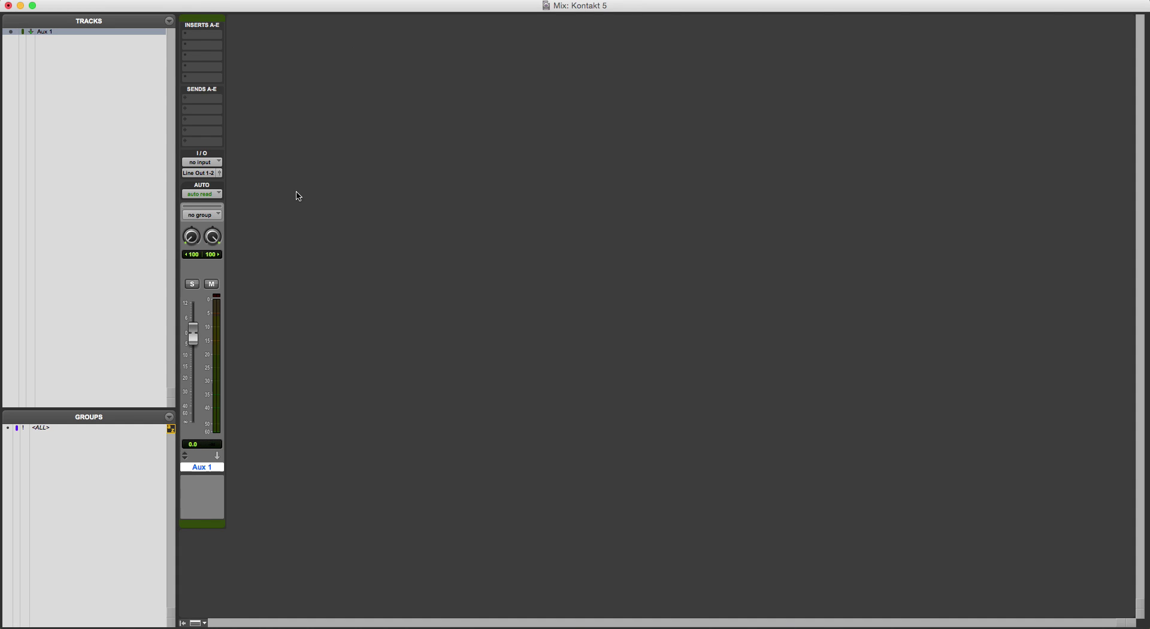
Step: Insert the Kontakt 5 stereo instrument plug-in on Aux 1 and hide its Outputs panel
{"action": "left_click", "coordinate": [218, 44]}
{"action": "mouse_move", "coordinate": [262, 62]}
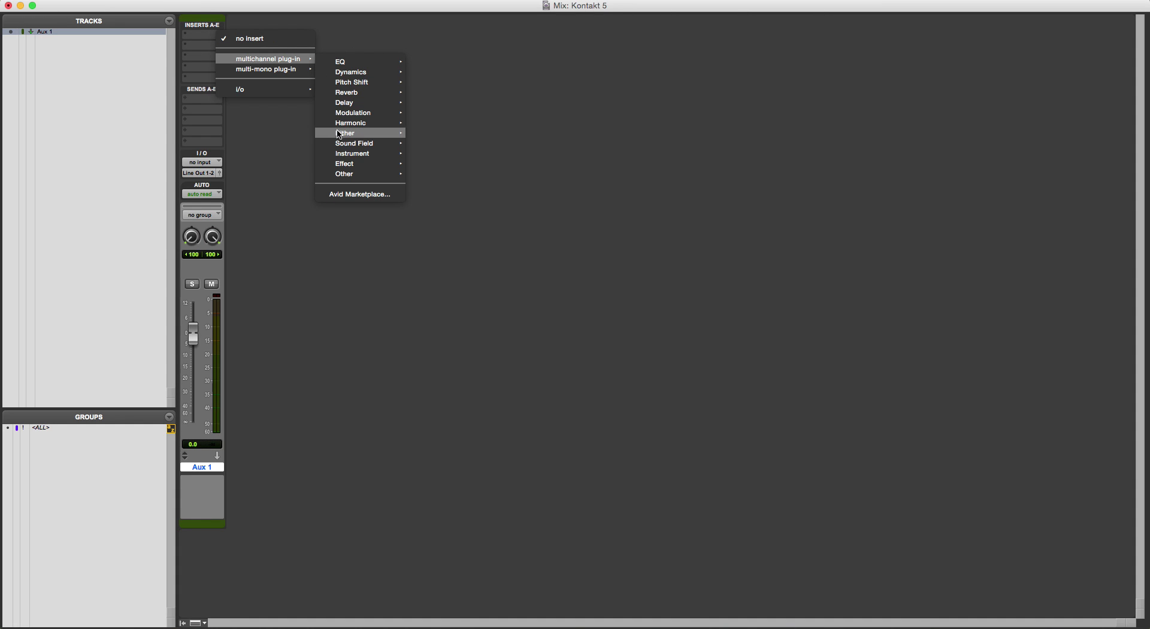
{"action": "mouse_move", "coordinate": [360, 153]}
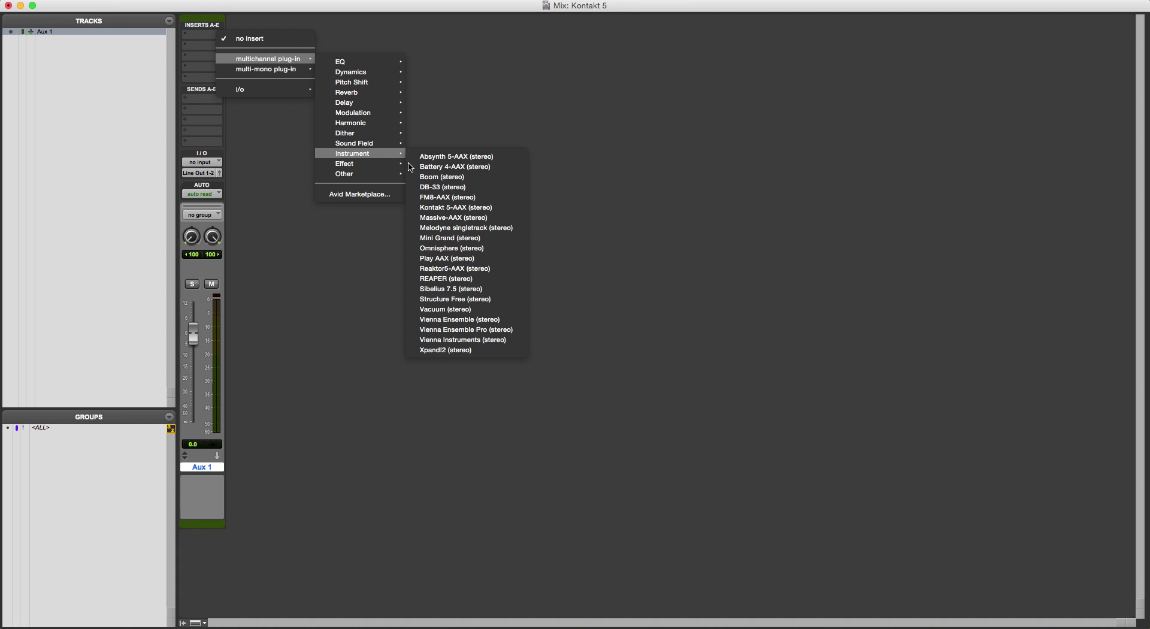
{"action": "left_click", "coordinate": [466, 208]}
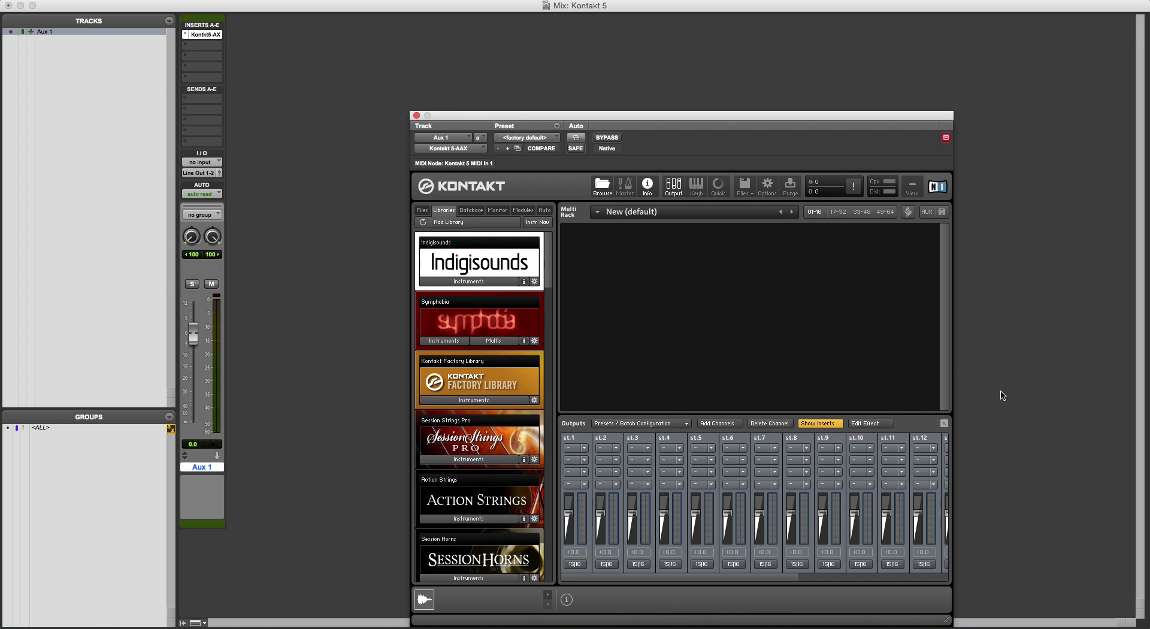
{"action": "left_click", "coordinate": [944, 423]}
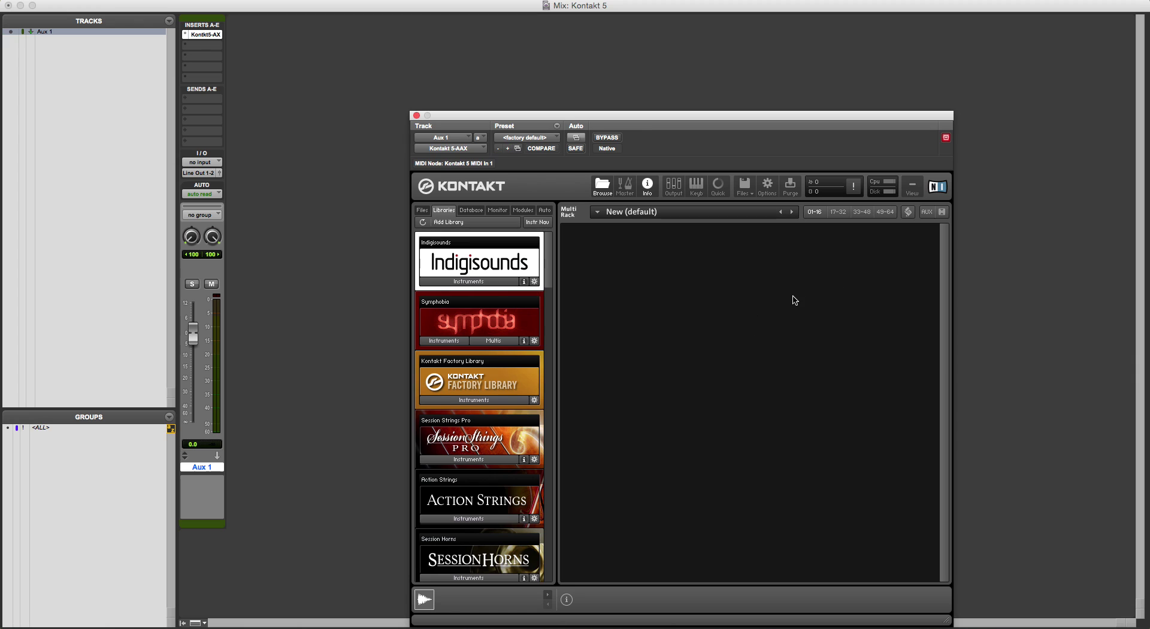
Step: Show Kontakt's output mixer and scroll through the default st.1–st.16 channel strips
{"action": "left_click", "coordinate": [673, 186]}
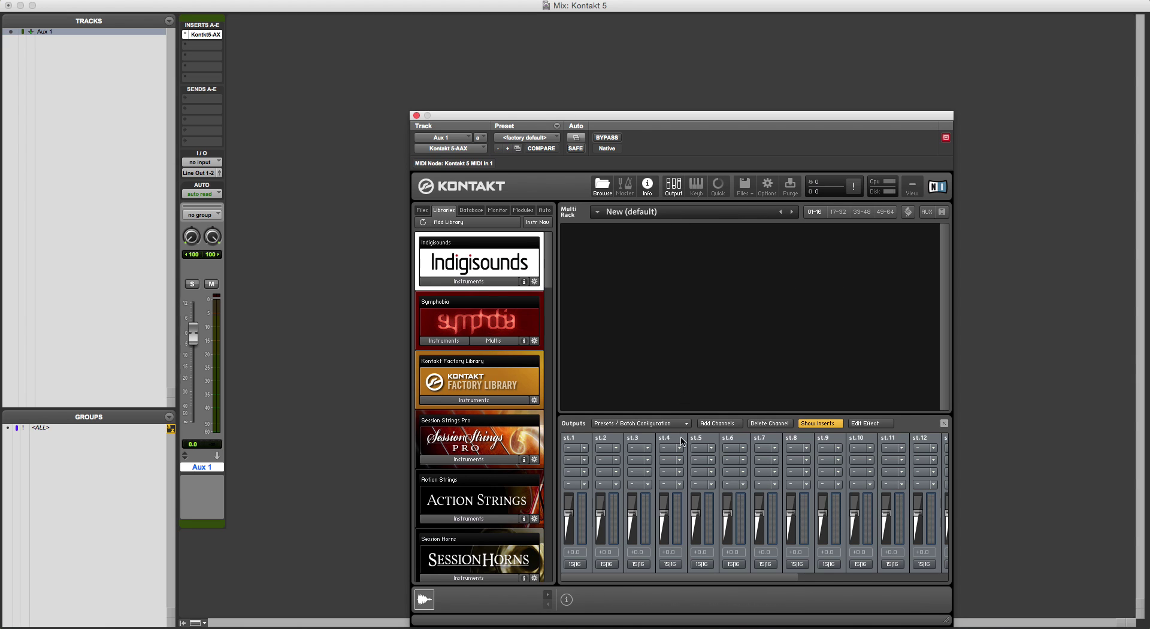
{"action": "left_click_drag", "start_coordinate": [758, 579], "coordinate": [662, 576]}
{"action": "left_click_drag", "start_coordinate": [610, 579], "coordinate": [702, 579]}
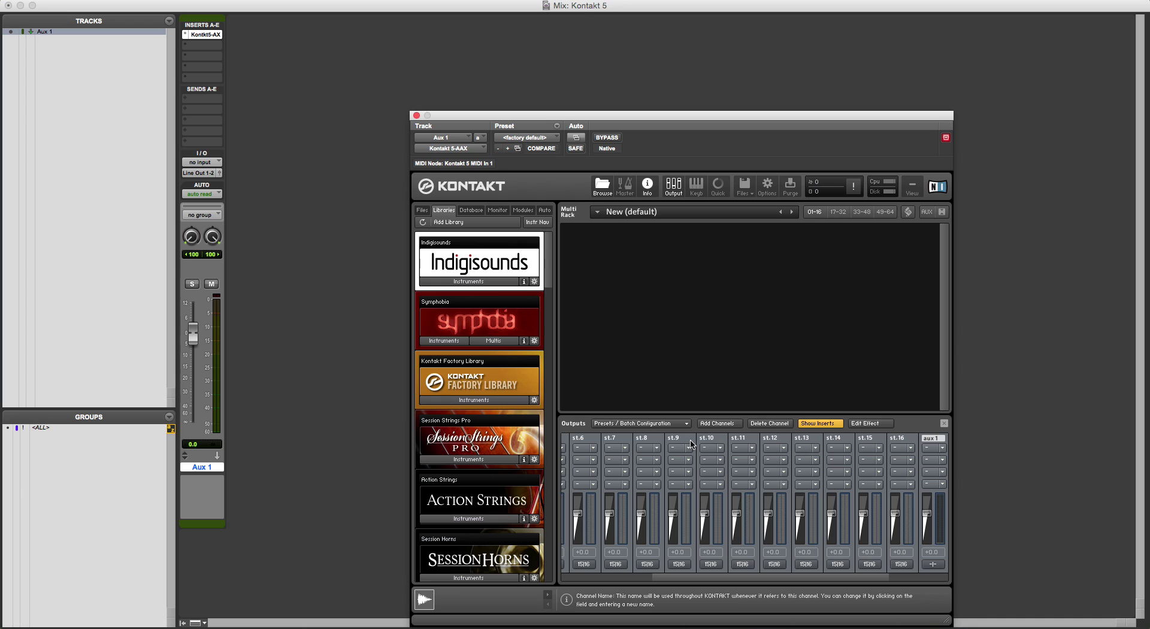
Step: Replace the existing outputs with 16 new stereo channels assigned from host output st.1
{"action": "left_click", "coordinate": [722, 427]}
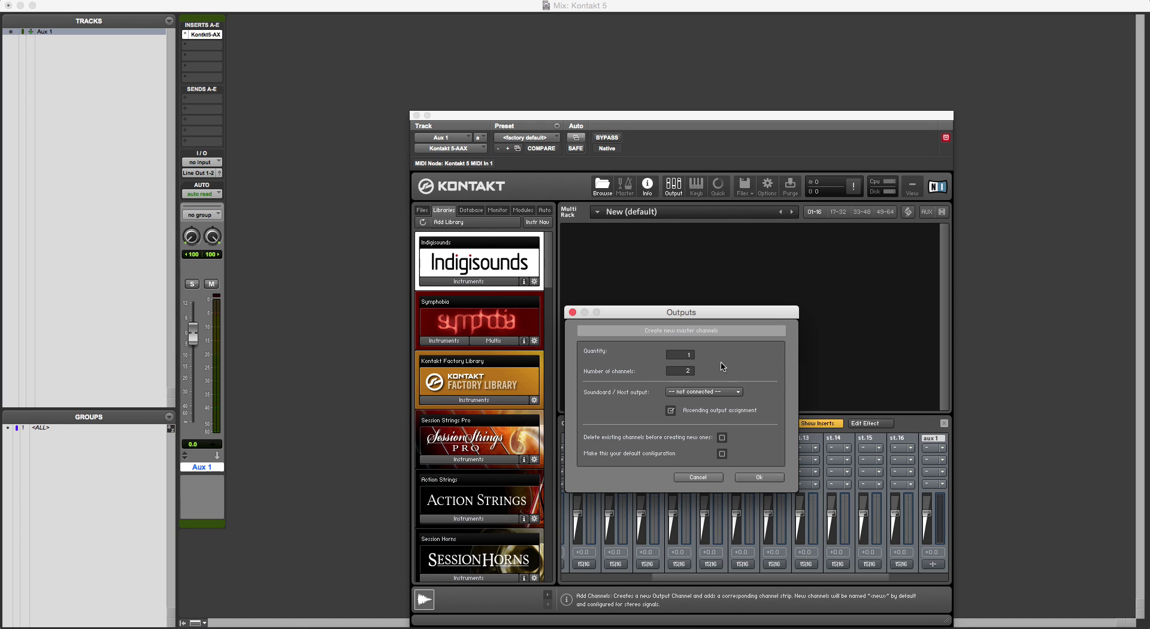
{"action": "left_click", "coordinate": [691, 357]}
{"action": "key", "text": "Return"}
{"action": "left_click", "coordinate": [704, 392]}
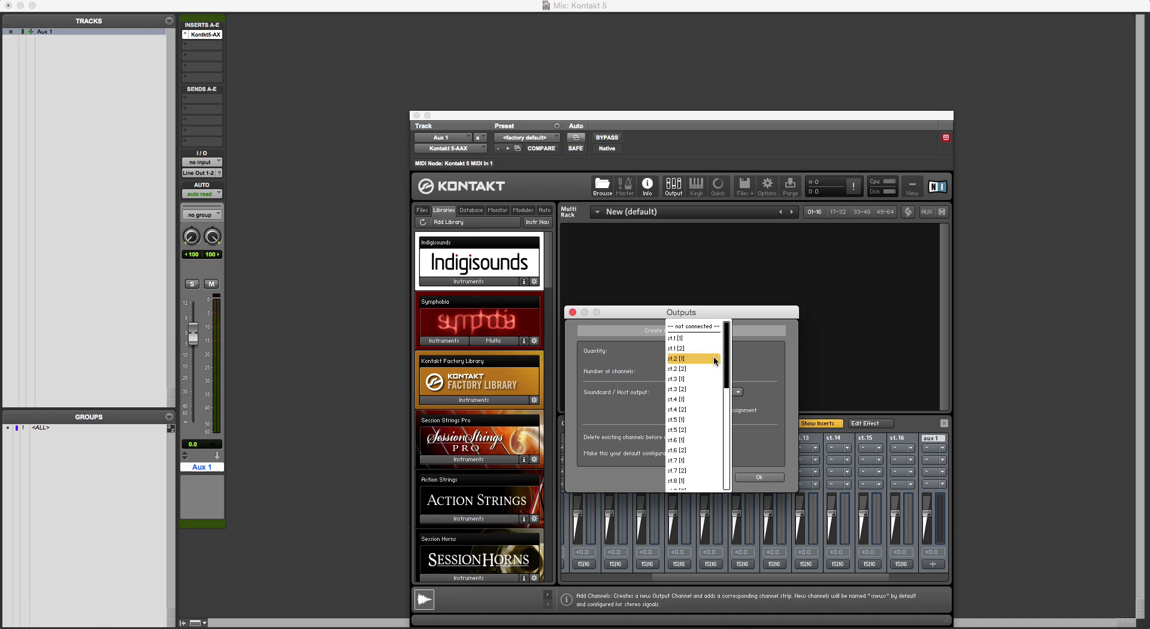
{"action": "left_click", "coordinate": [692, 336]}
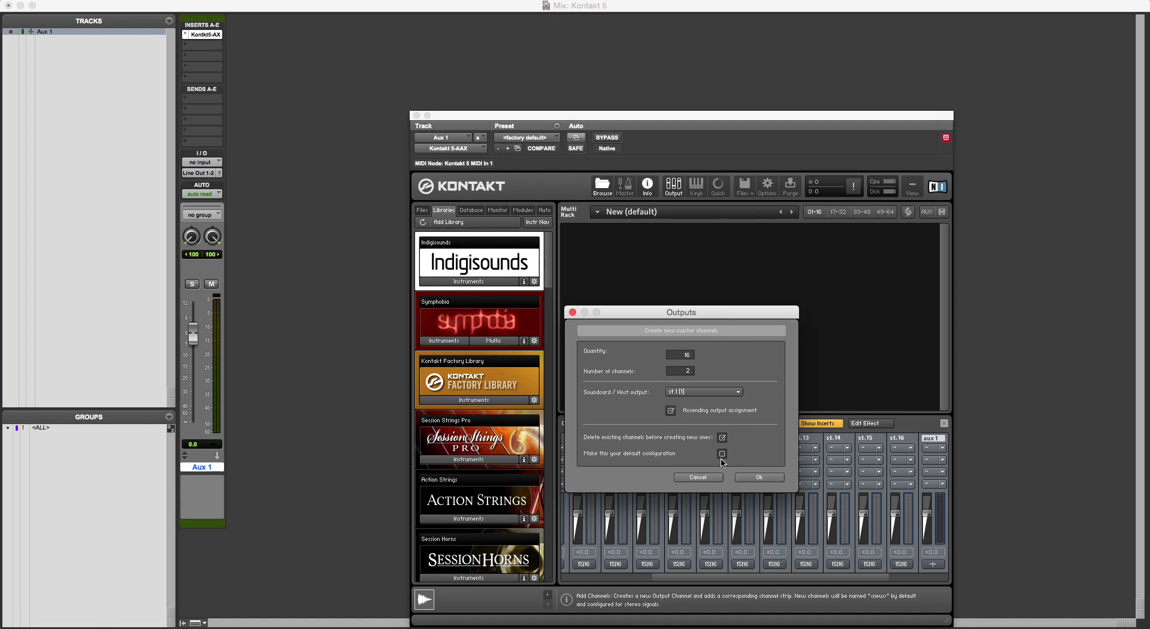
{"action": "left_click", "coordinate": [762, 477]}
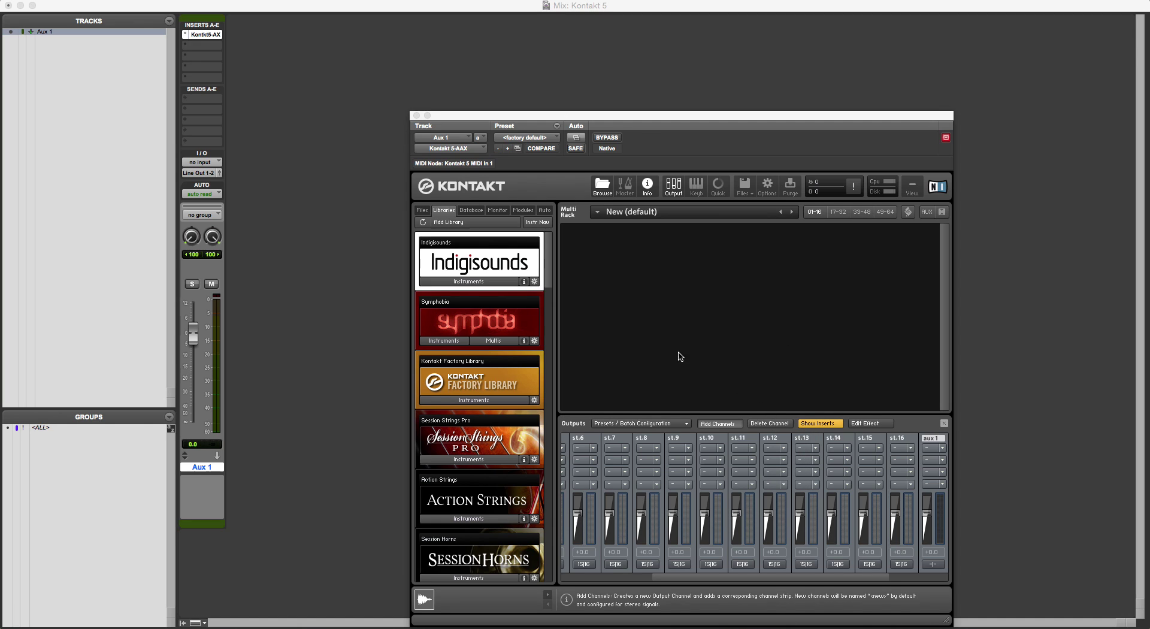
Step: Dismiss the saved-as-default notice and check st.1–st.16 routing to pairs 1|2 through 31|32
{"action": "left_click", "coordinate": [675, 213]}
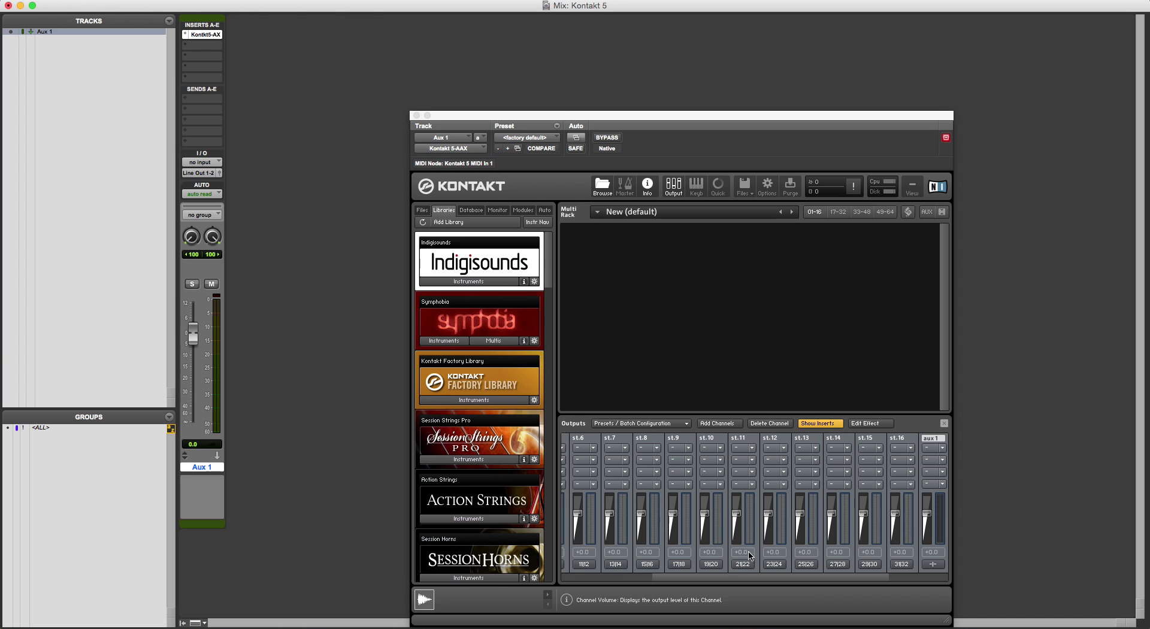
{"action": "left_click_drag", "start_coordinate": [667, 577], "coordinate": [590, 582]}
{"action": "left_click", "coordinate": [734, 569]}
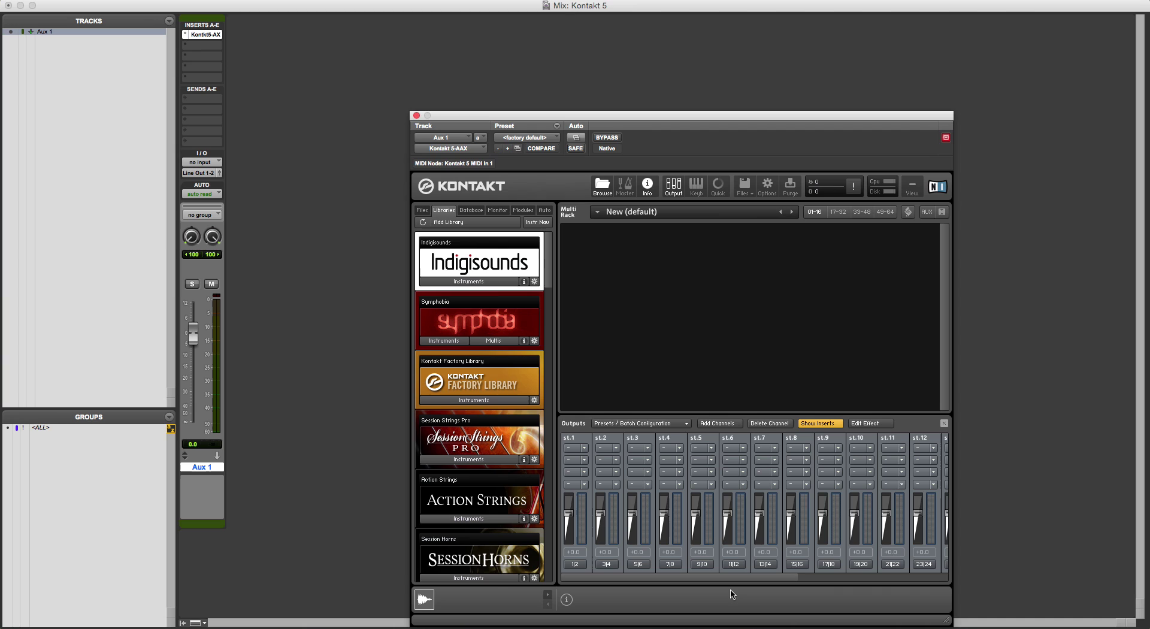
{"action": "left_click_drag", "start_coordinate": [728, 579], "coordinate": [677, 580]}
Step: Save the 16-stereo-output layout as default for All Formats via Presets / Batch Configuration
{"action": "left_click", "coordinate": [640, 423]}
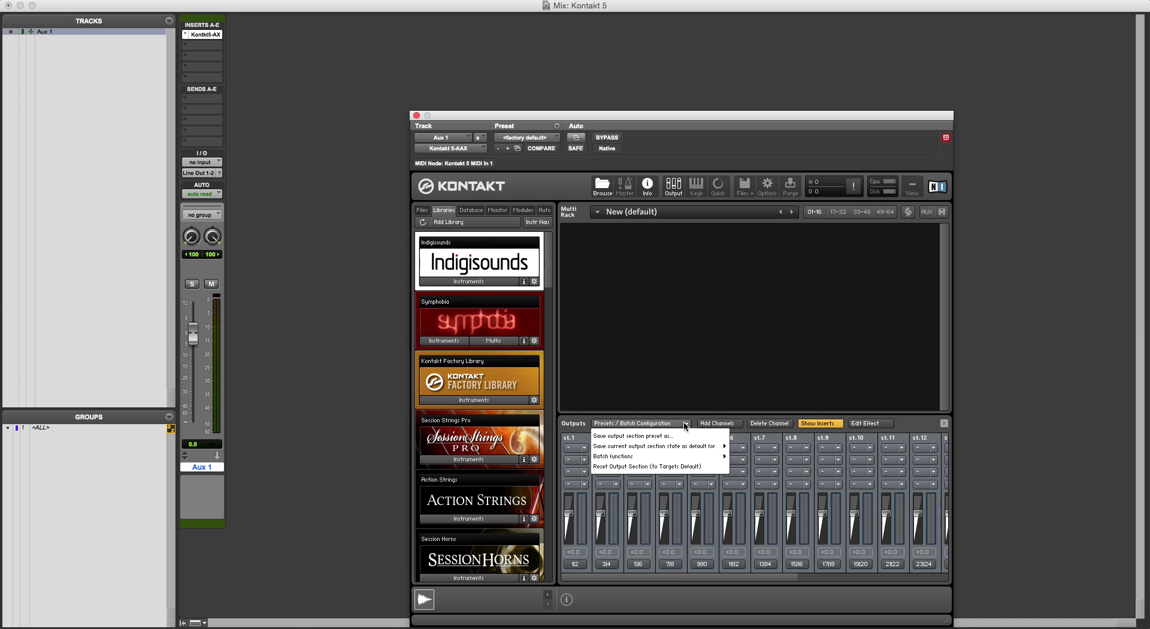
{"action": "mouse_move", "coordinate": [709, 448]}
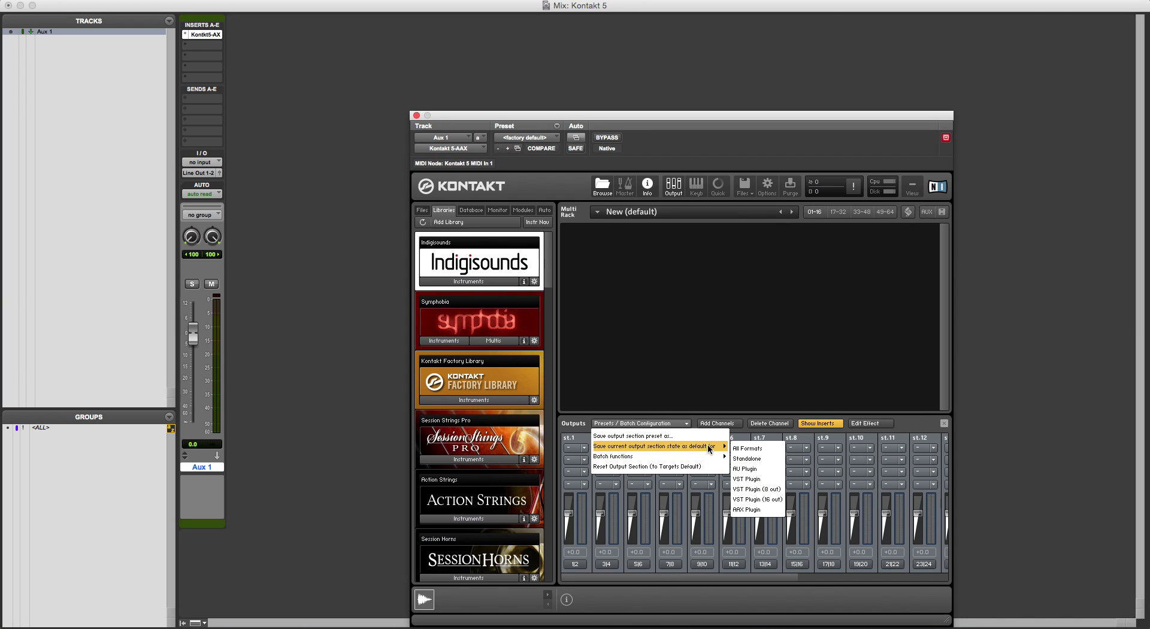
{"action": "left_click", "coordinate": [747, 450]}
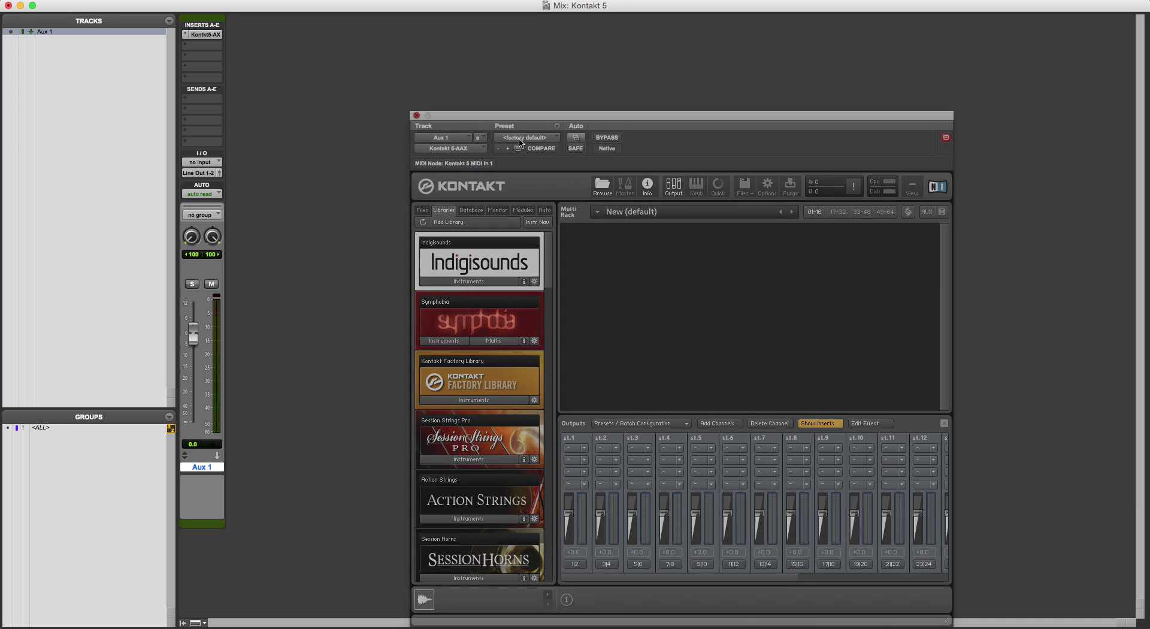
Step: Close the Kontakt window and save the Kontakt 5 session
{"action": "left_click", "coordinate": [416, 116]}
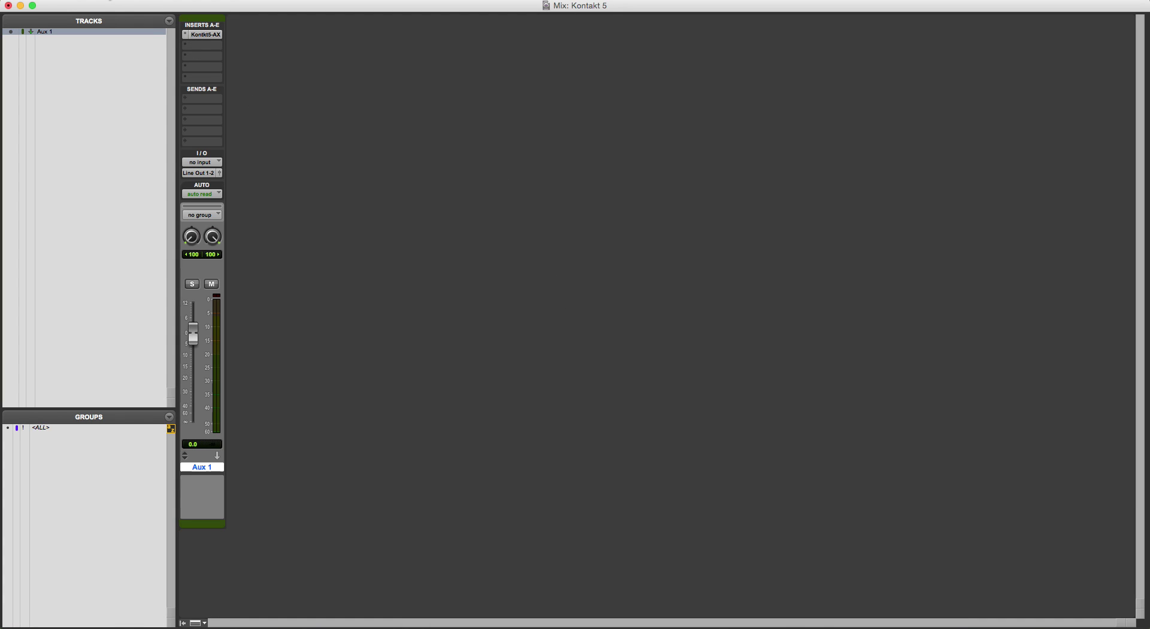
{"action": "left_click", "coordinate": [98, 0]}
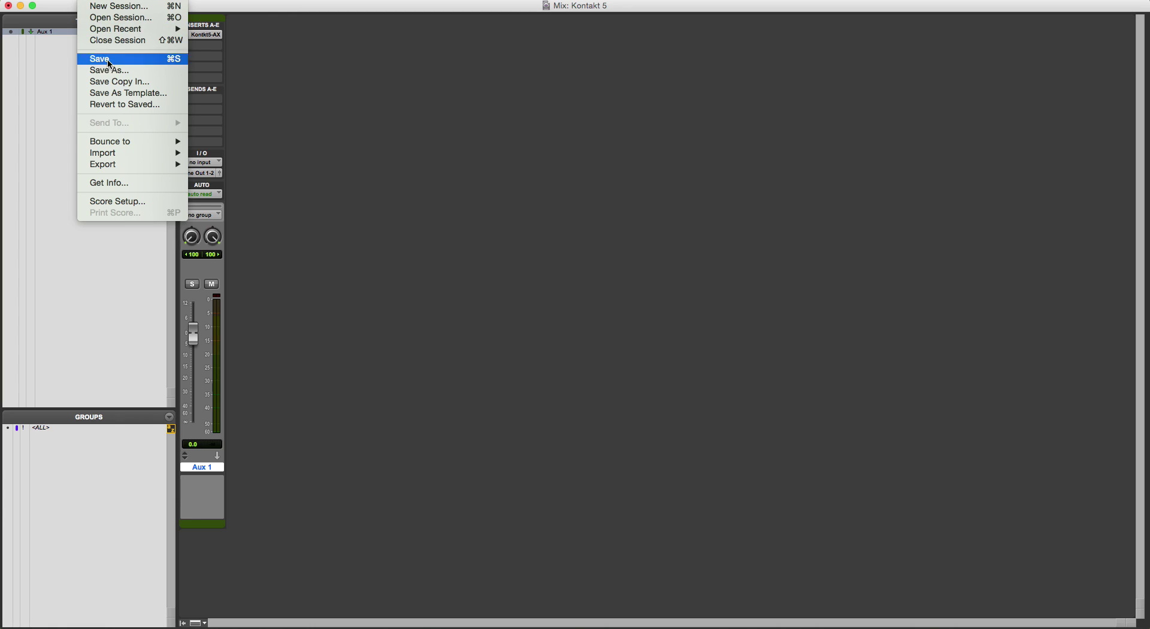
{"action": "left_click", "coordinate": [106, 58]}
Step: Close the session and reopen Kontakt 5.ptx, declining the Session Notes report
{"action": "left_click", "coordinate": [99, 0]}
{"action": "left_click", "coordinate": [118, 47]}
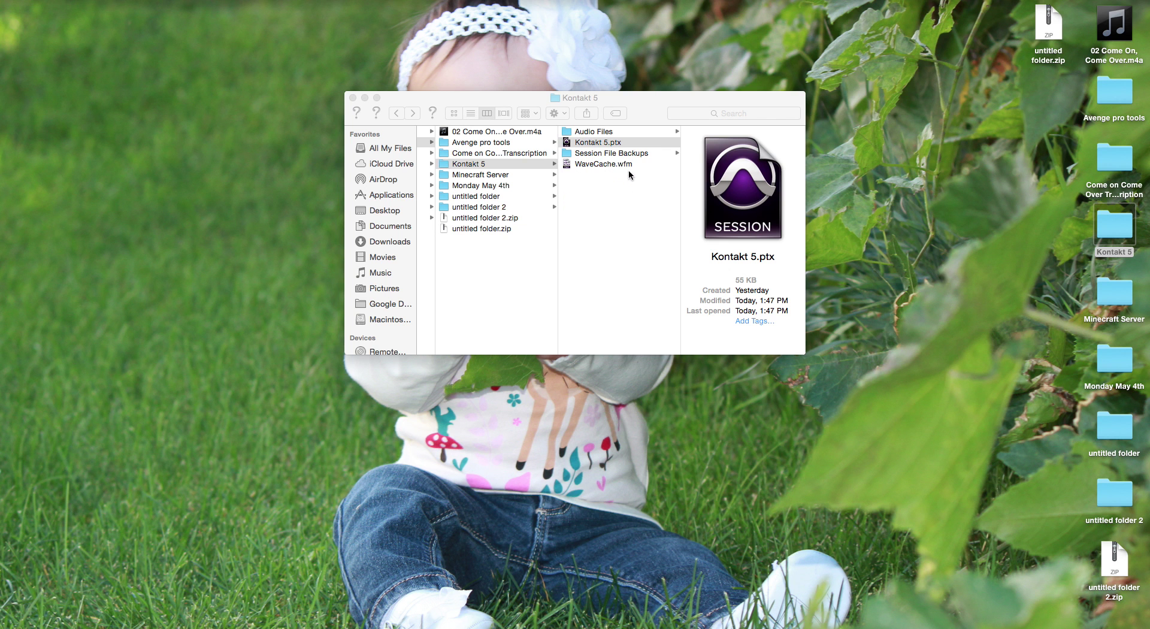
{"action": "double_click", "coordinate": [610, 143]}
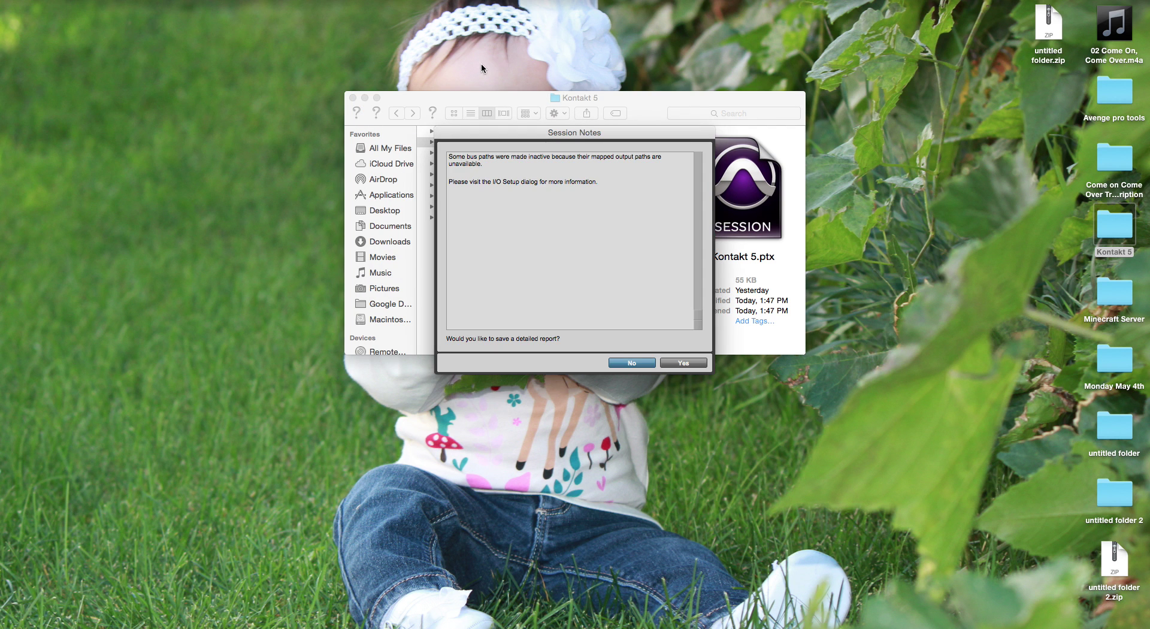
{"action": "left_click", "coordinate": [627, 358]}
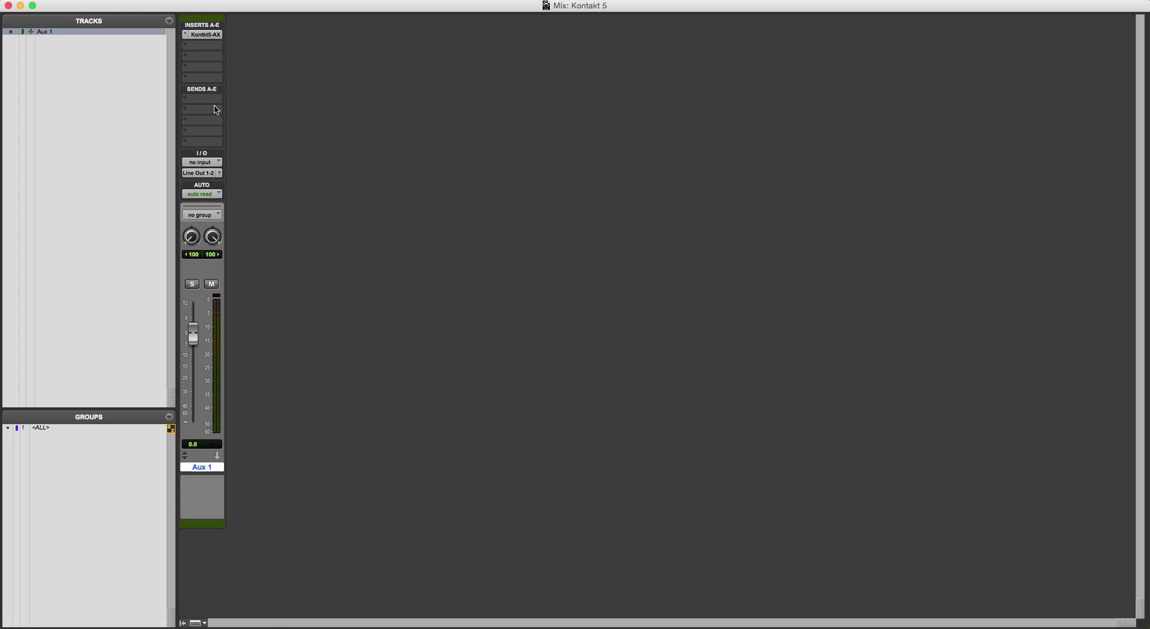
Step: Reopen Kontakt on Aux 1 and verify outputs st.1–st.16 survived the reload
{"action": "left_click", "coordinate": [207, 35]}
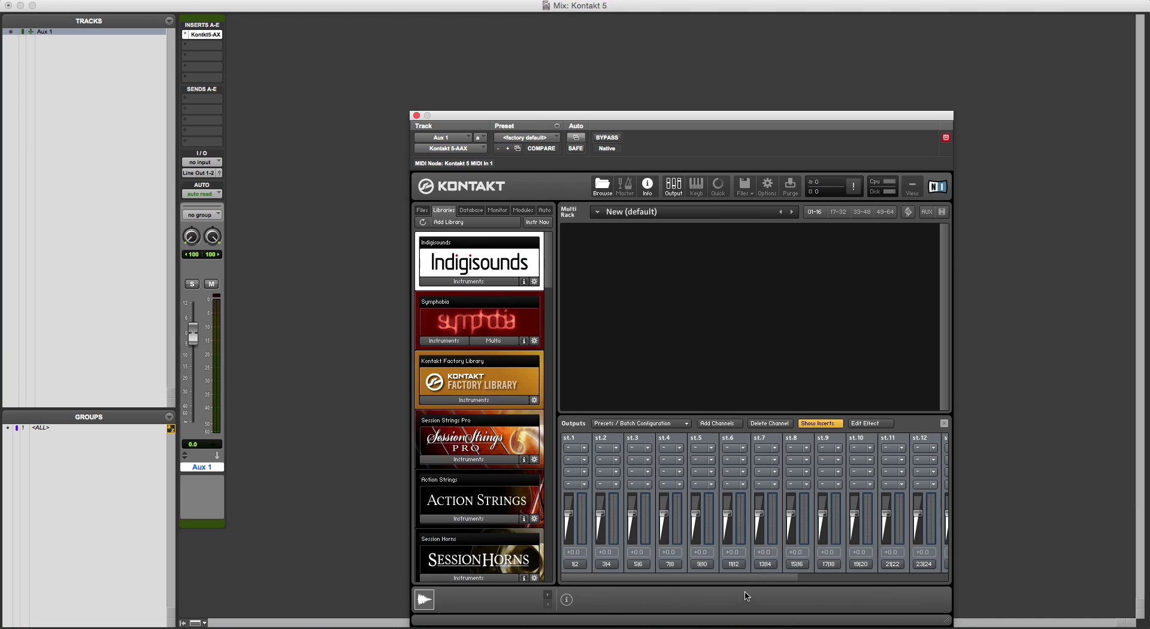
{"action": "mouse_move", "coordinate": [747, 578]}
{"action": "left_mouse_down"}
{"action": "mouse_move", "coordinate": [949, 583]}
{"action": "mouse_move", "coordinate": [734, 582]}
{"action": "left_mouse_up"}
{"action": "left_click_drag", "start_coordinate": [479, 112], "coordinate": [594, 67]}
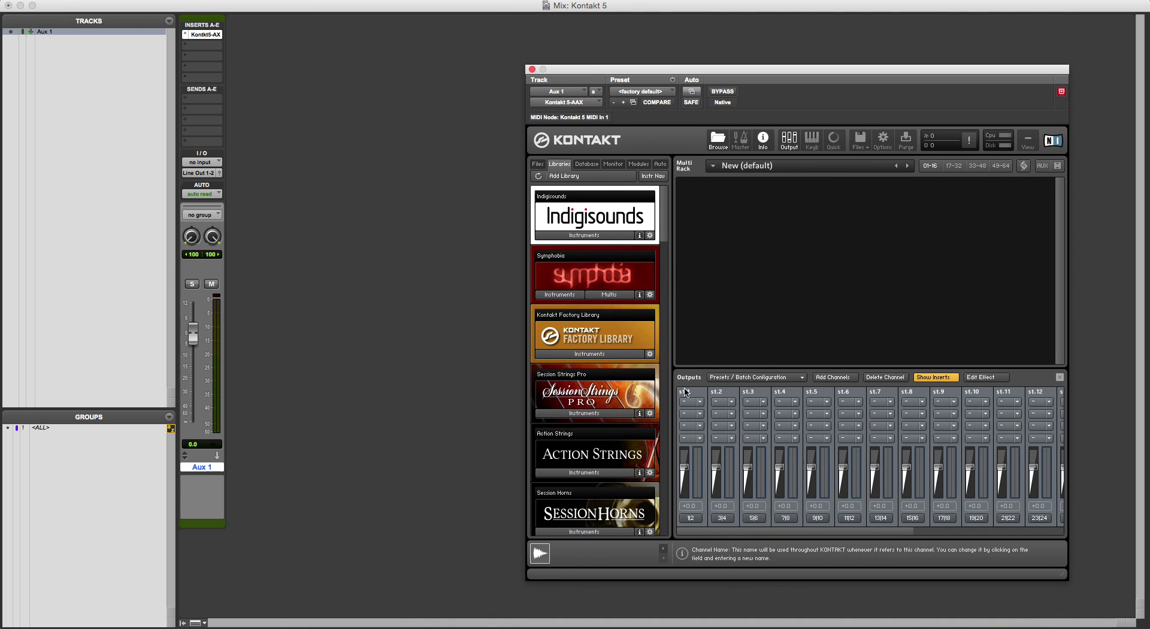
{"action": "left_click_drag", "start_coordinate": [867, 536], "coordinate": [994, 533]}
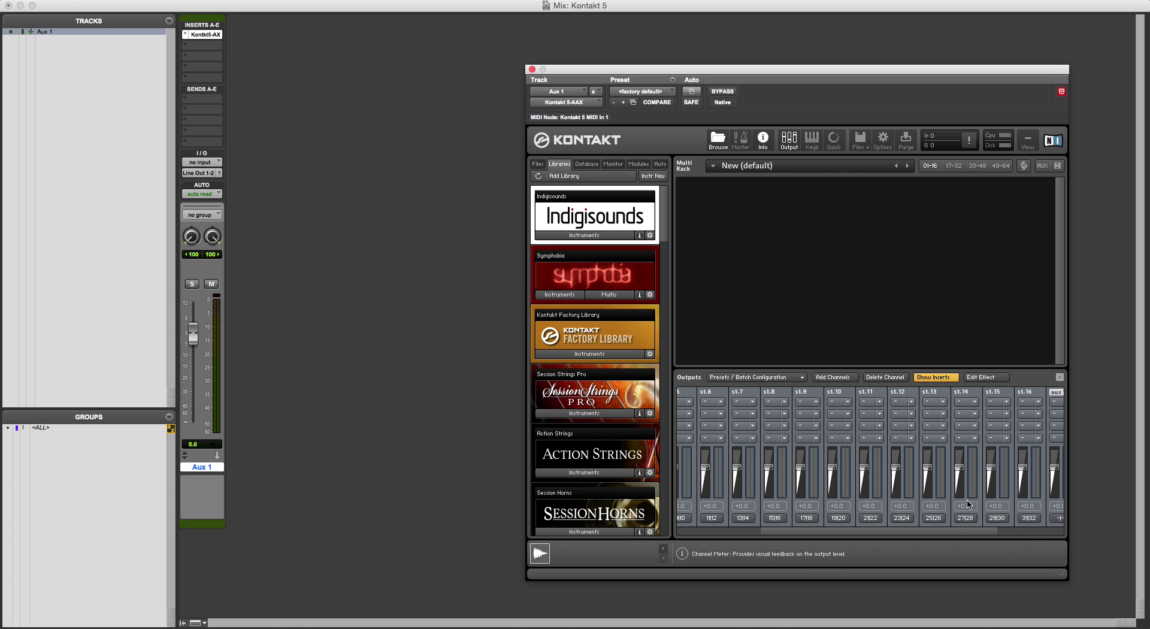
{"action": "left_click_drag", "start_coordinate": [956, 530], "coordinate": [845, 530]}
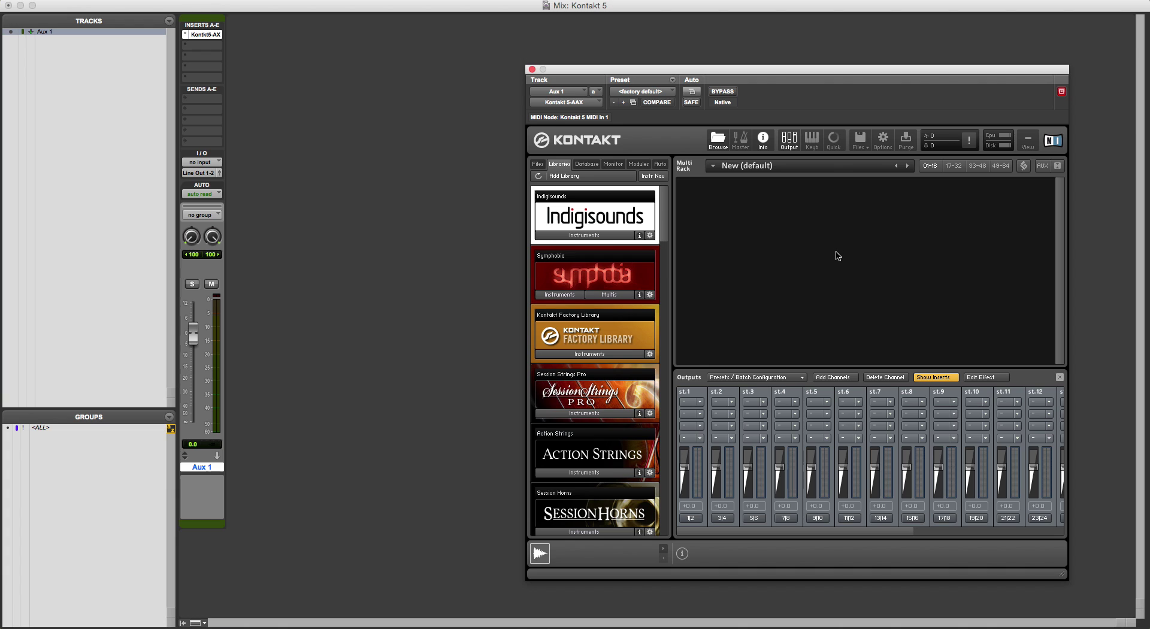
Step: Load the Violin, Viola, Cello and Double Bass Ensembles from the Factory Library into Kontakt
{"action": "left_click", "coordinate": [624, 357]}
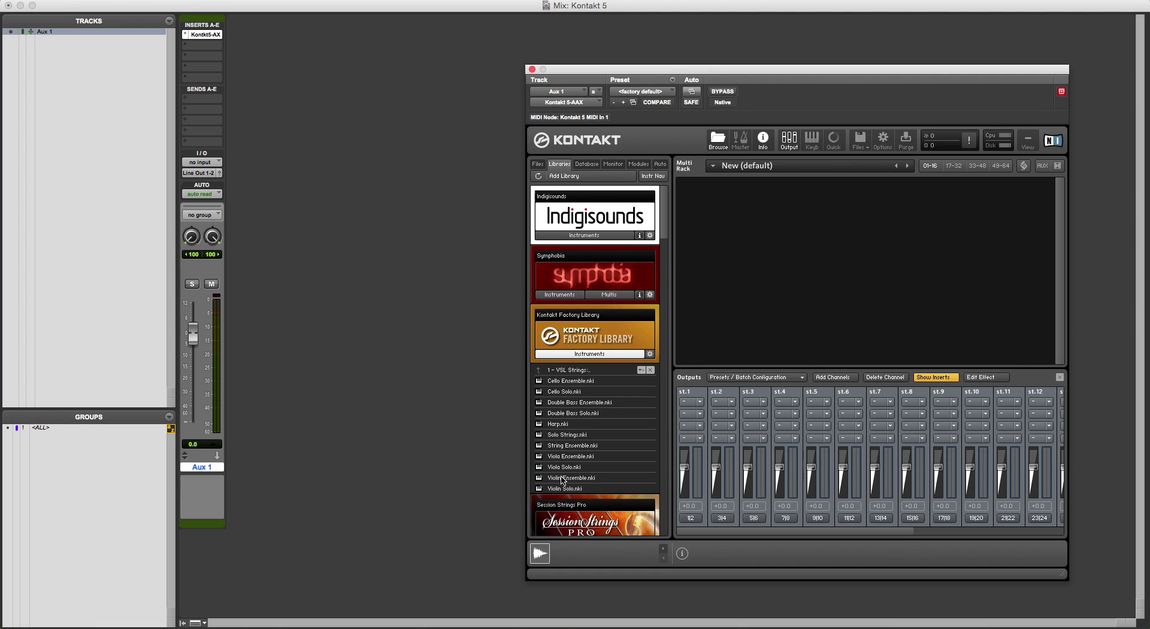
{"action": "double_click", "coordinate": [561, 478]}
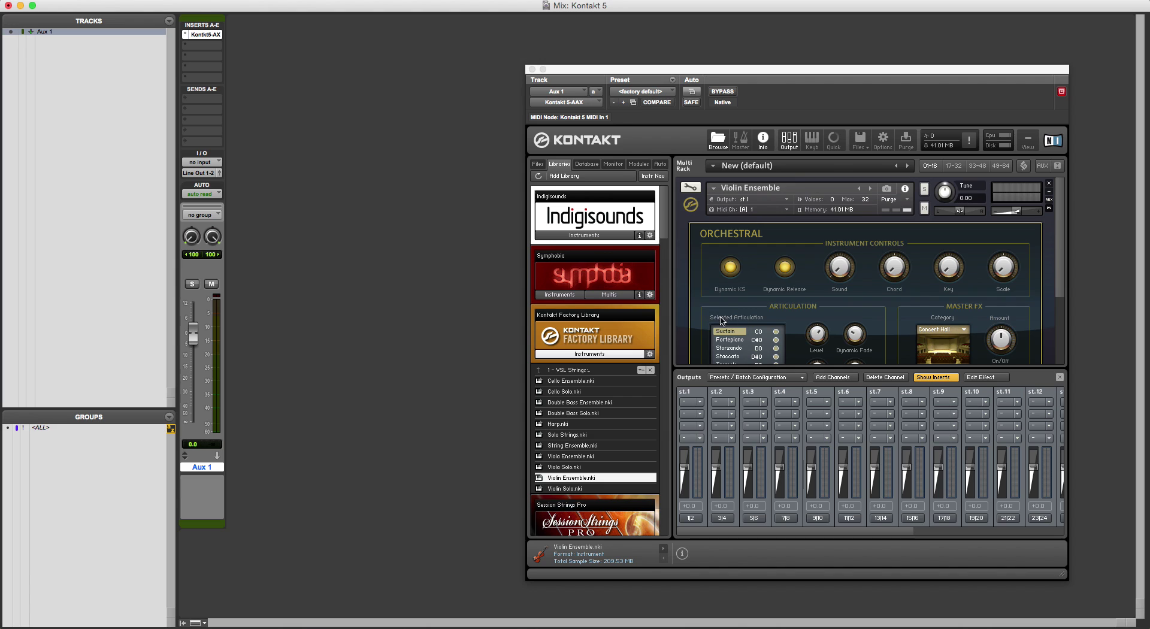
{"action": "left_click", "coordinate": [1059, 377]}
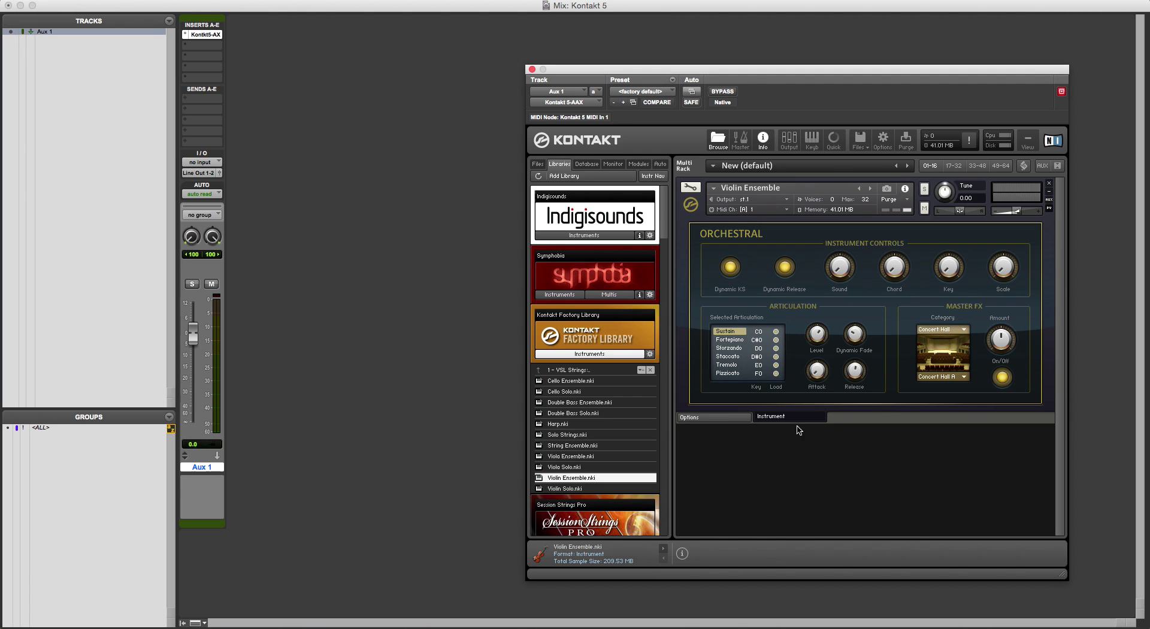
{"action": "double_click", "coordinate": [569, 457]}
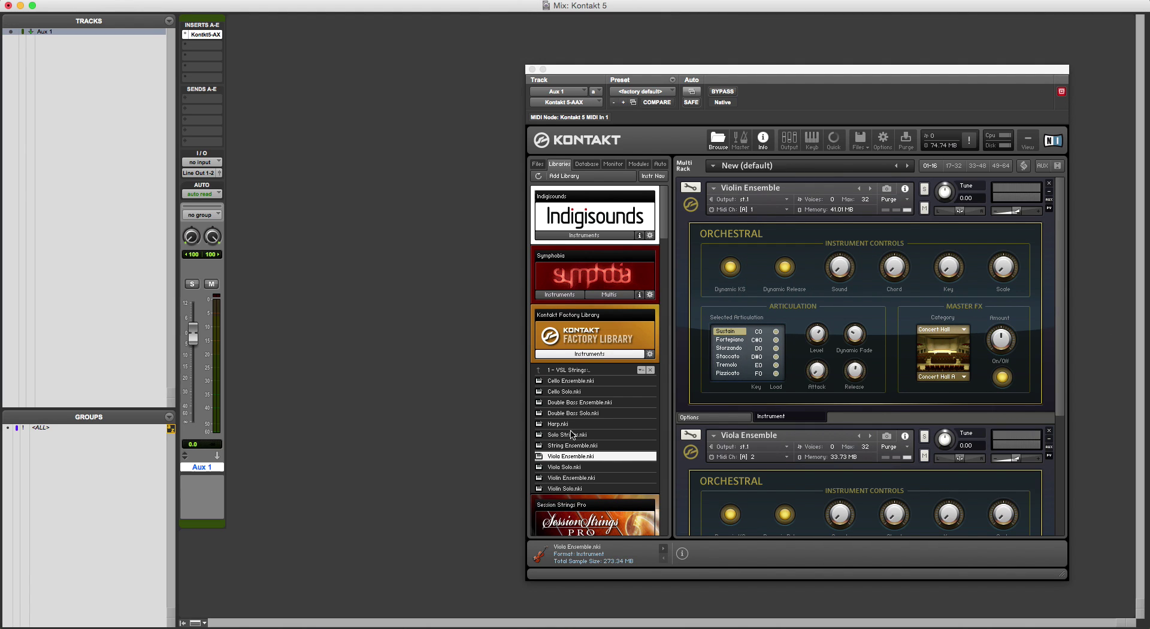
{"action": "double_click", "coordinate": [572, 381]}
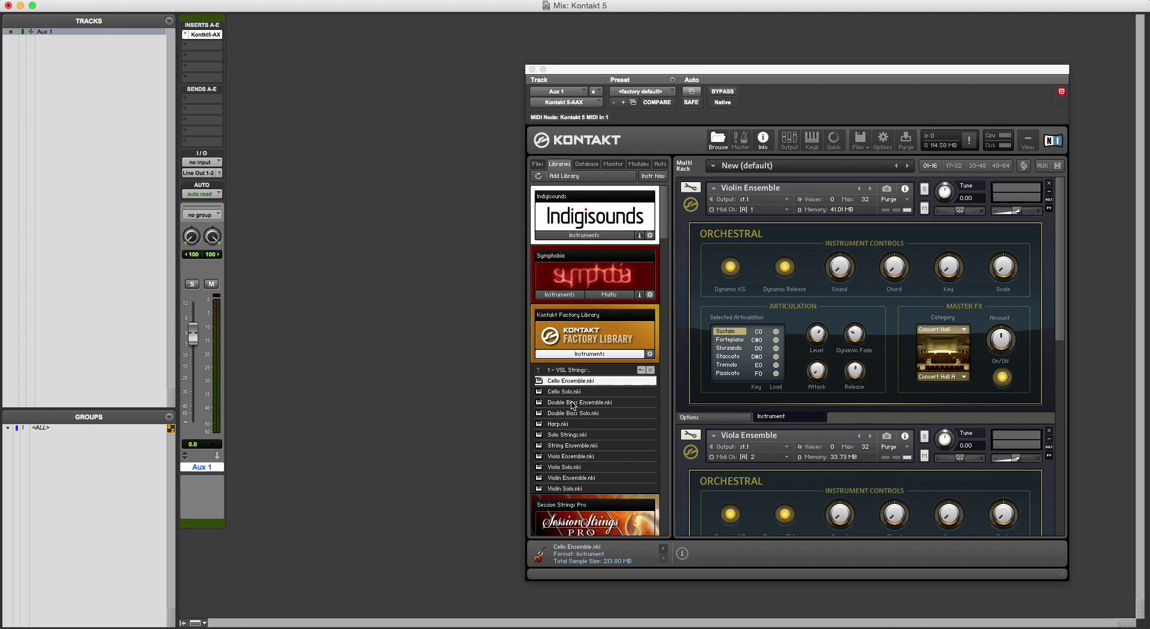
{"action": "double_click", "coordinate": [575, 403]}
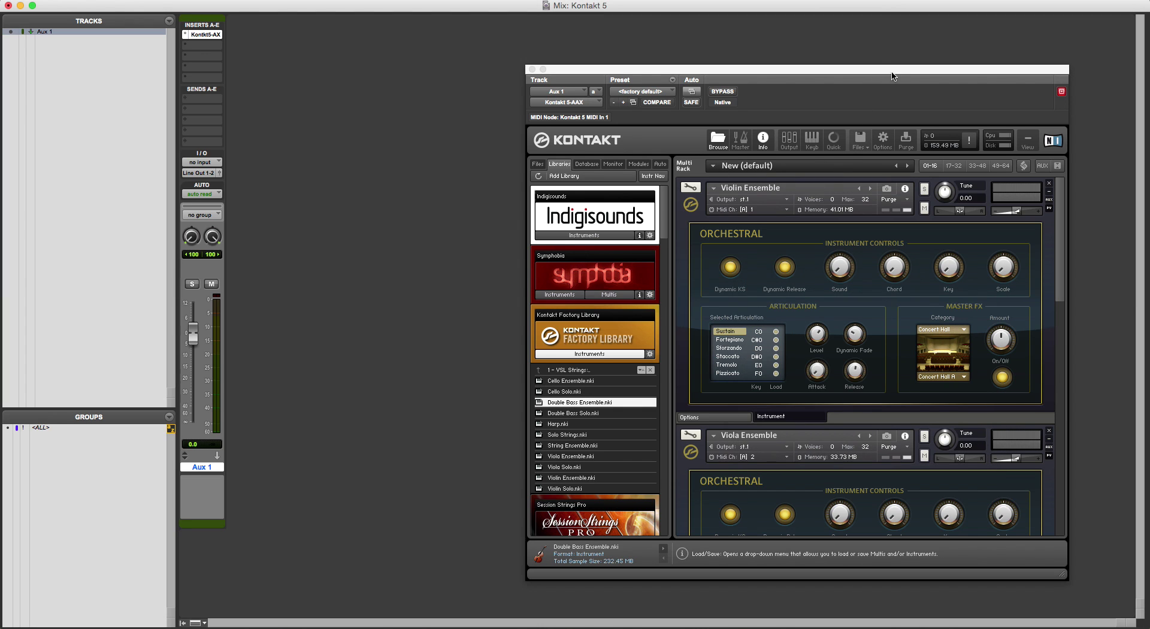
{"action": "left_click_drag", "start_coordinate": [893, 71], "coordinate": [804, 65]}
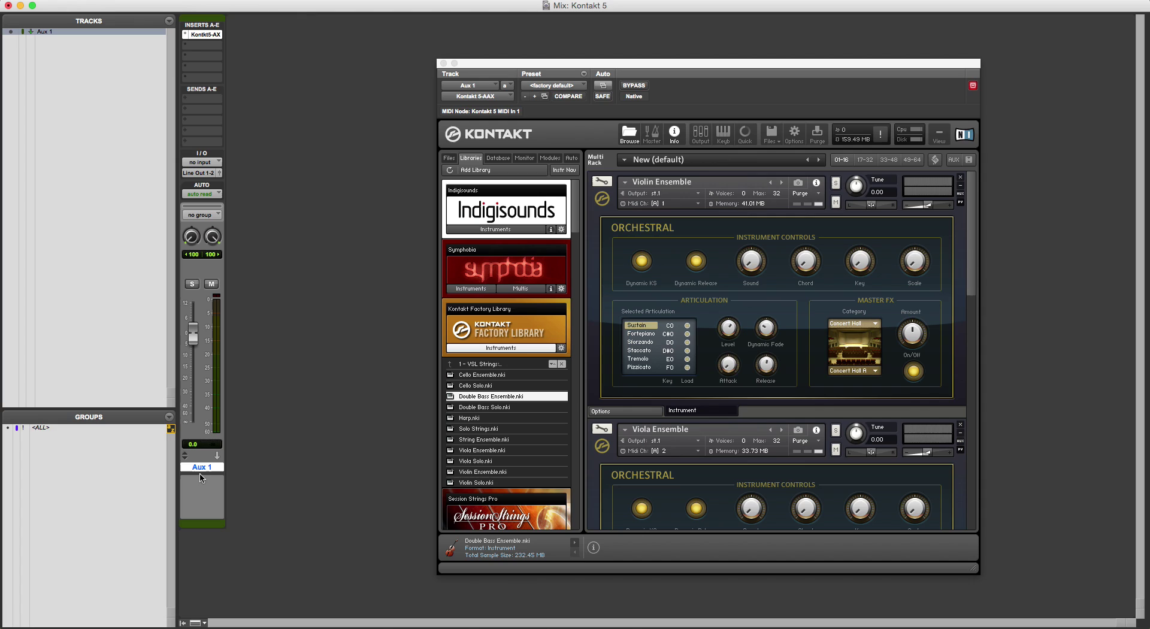
{"action": "key", "text": "super+shift+n"}
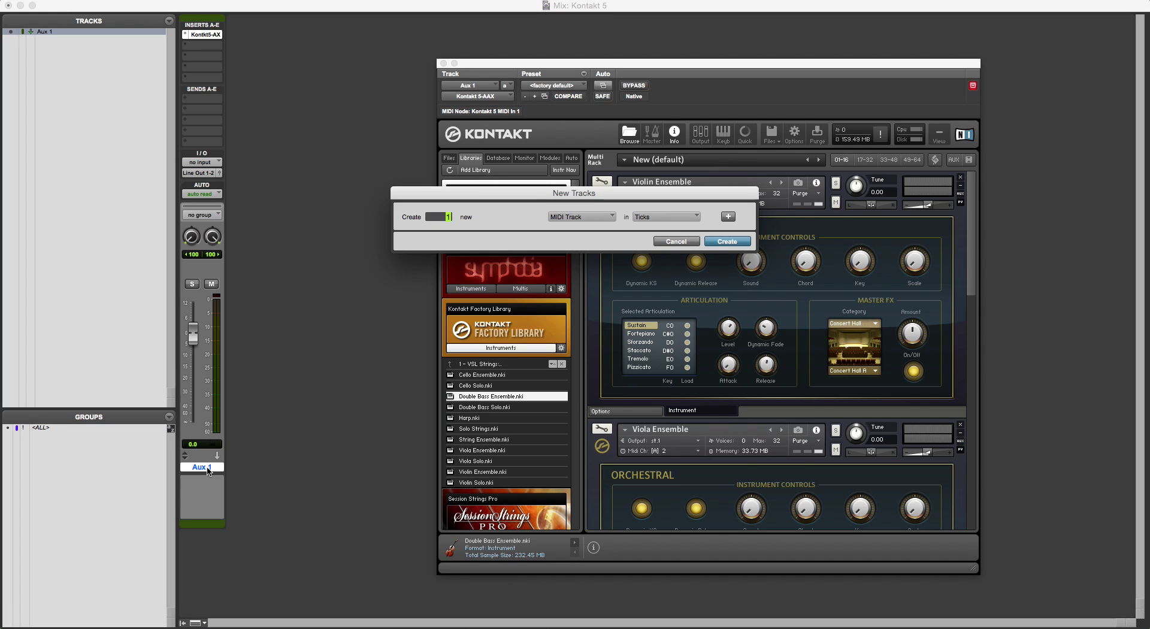
Step: Create four MIDI tracks, MIDI 1–4, then reopen New Tracks and cancel without changes
{"action": "key", "text": "Return"}
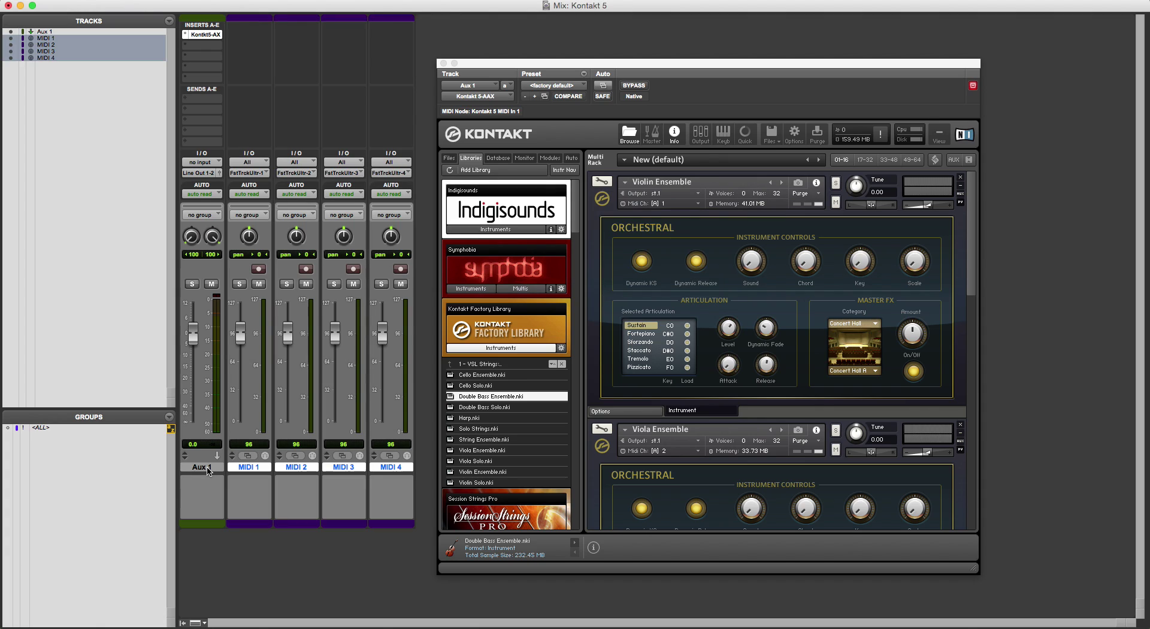
{"action": "key", "text": "super+shift+n"}
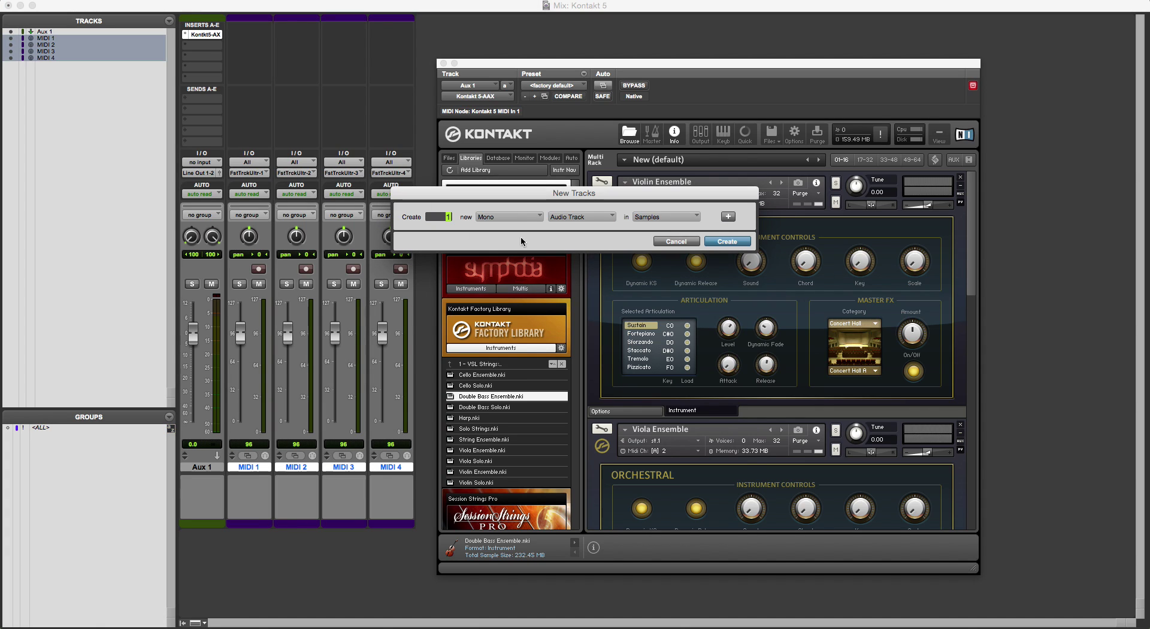
{"action": "left_click", "coordinate": [560, 218]}
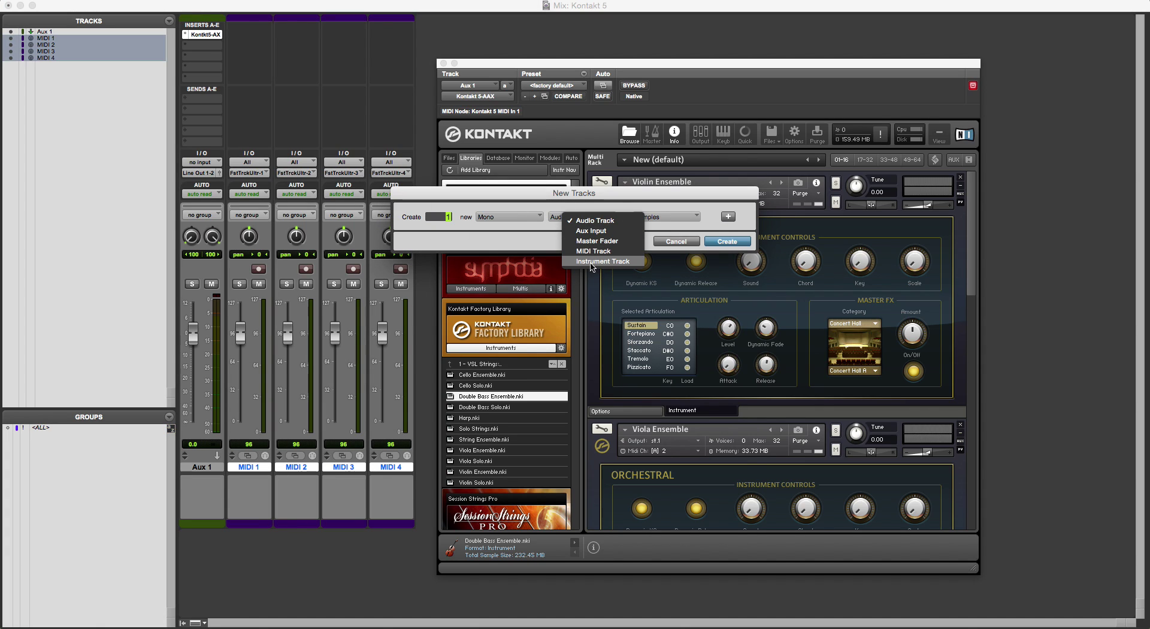
{"action": "left_click", "coordinate": [502, 233]}
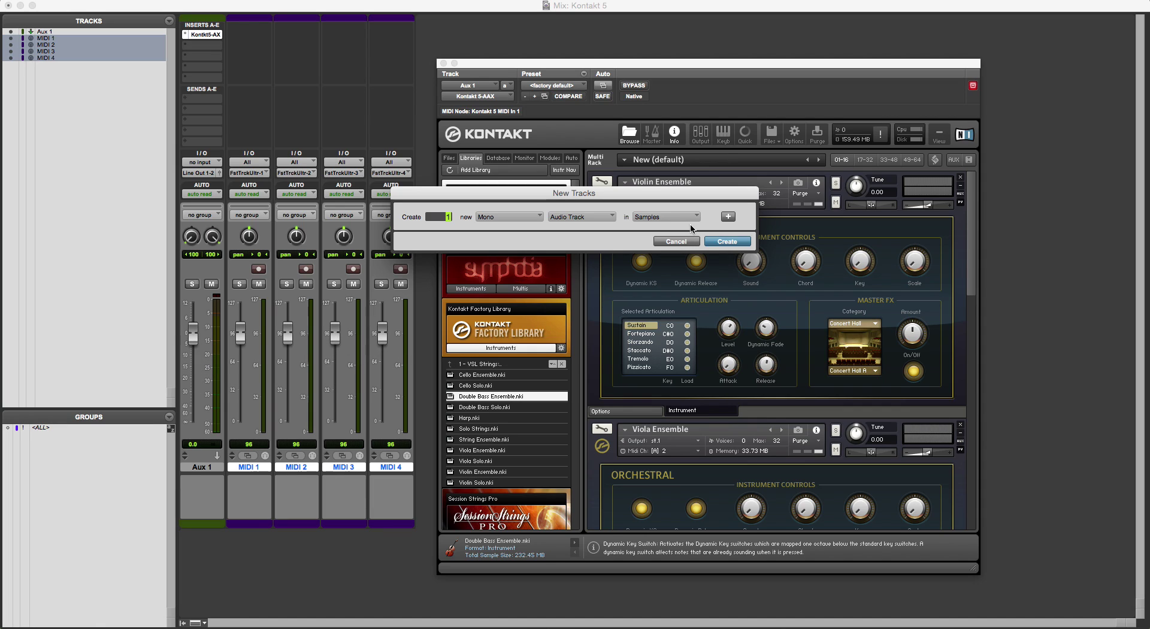
Step: Cancel adding more tracks and shift the Kontakt window slightly to the right
{"action": "left_click", "coordinate": [676, 241]}
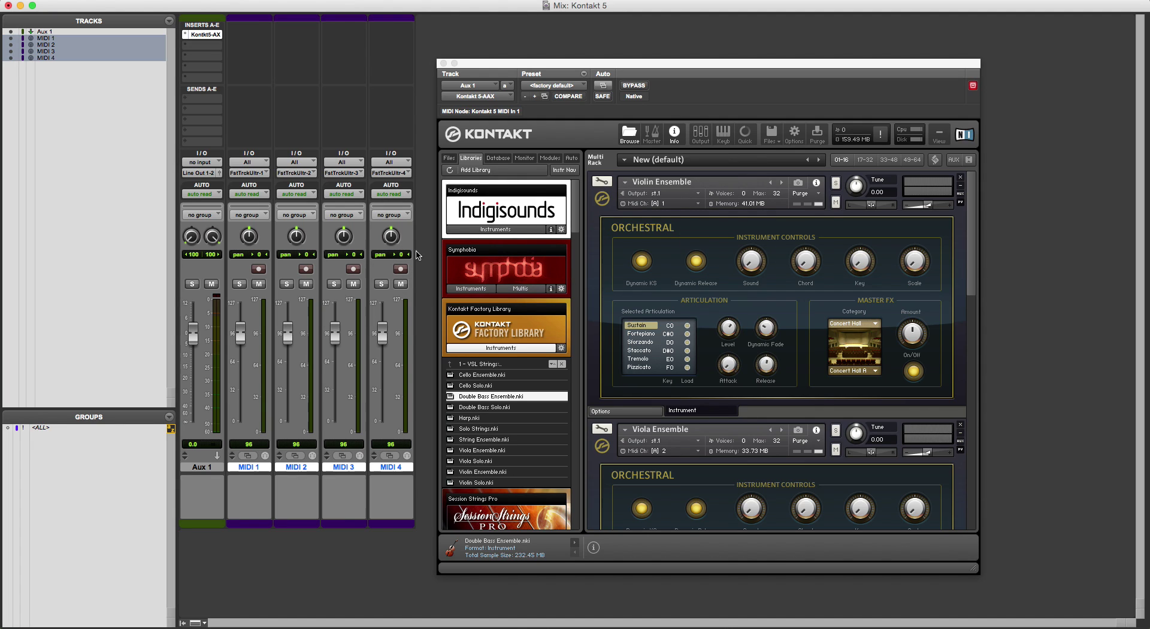
{"action": "left_click_drag", "start_coordinate": [538, 67], "coordinate": [576, 63]}
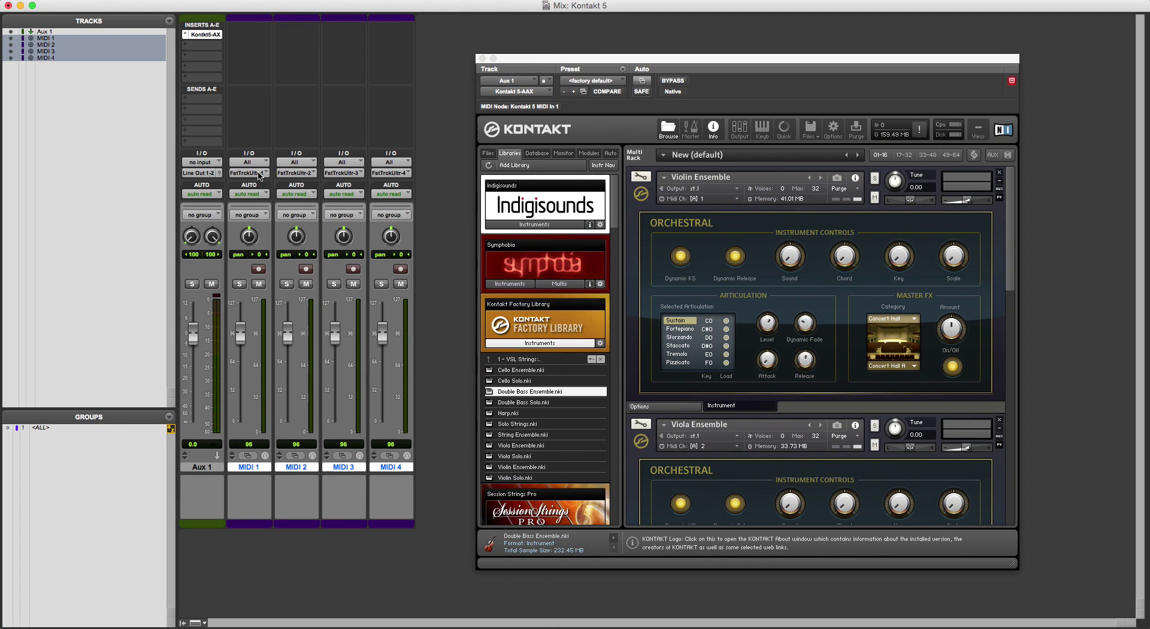
{"action": "scroll", "coordinate": [684, 217], "scroll_direction": "down", "scroll_amount": 1}
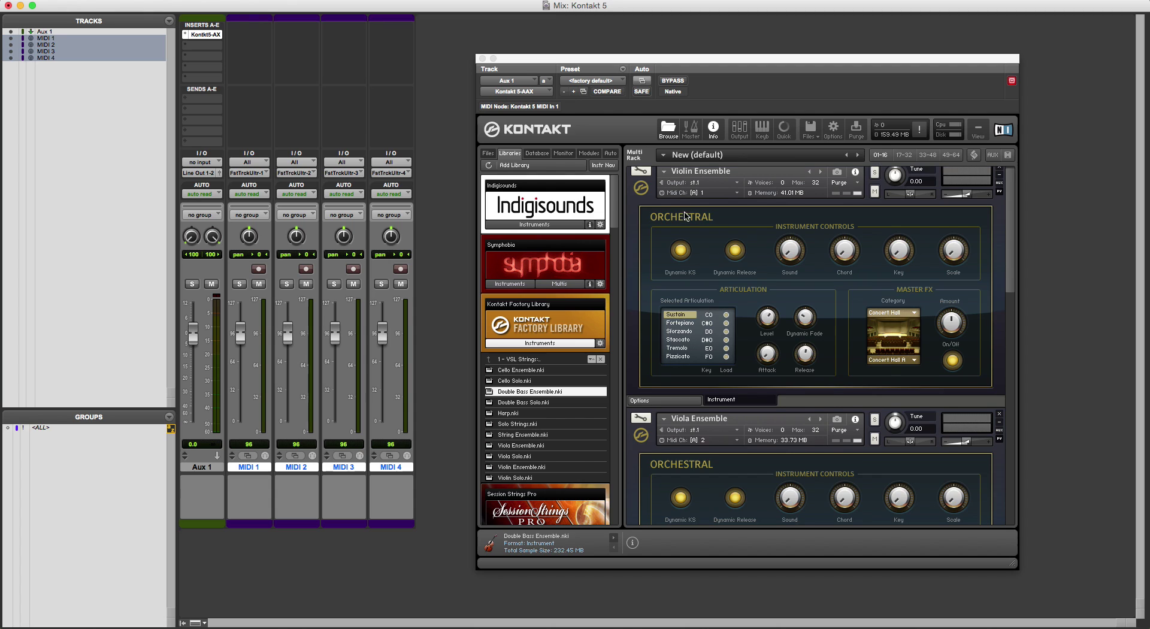
{"action": "scroll", "coordinate": [707, 371], "scroll_direction": "down", "scroll_amount": 2}
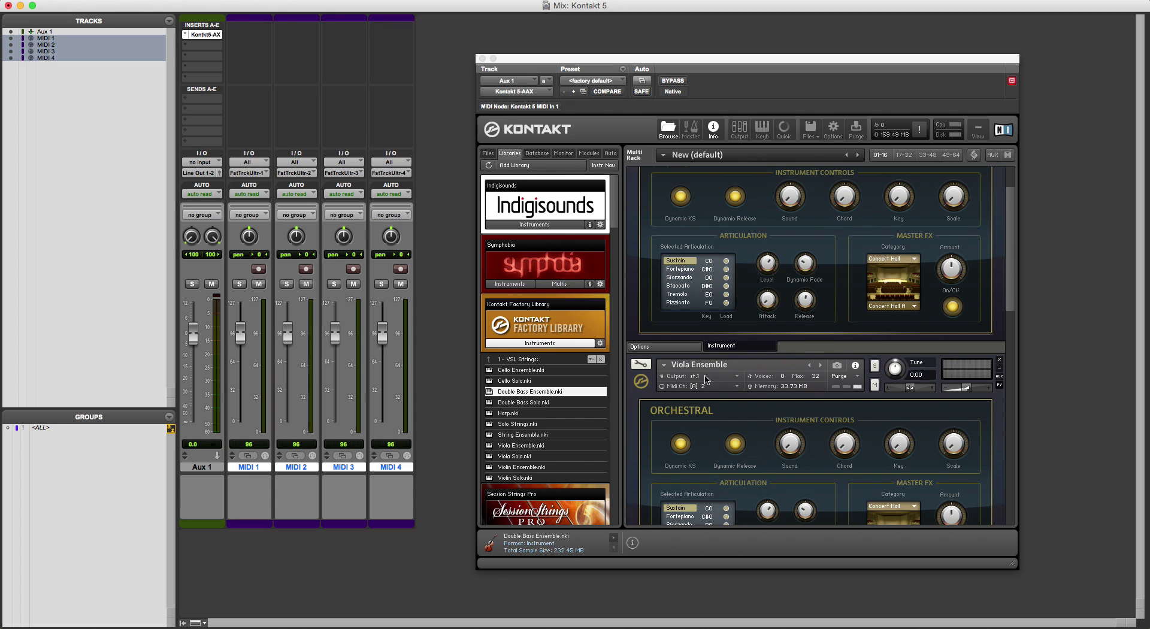
{"action": "scroll", "coordinate": [708, 215], "scroll_direction": "up", "scroll_amount": 3}
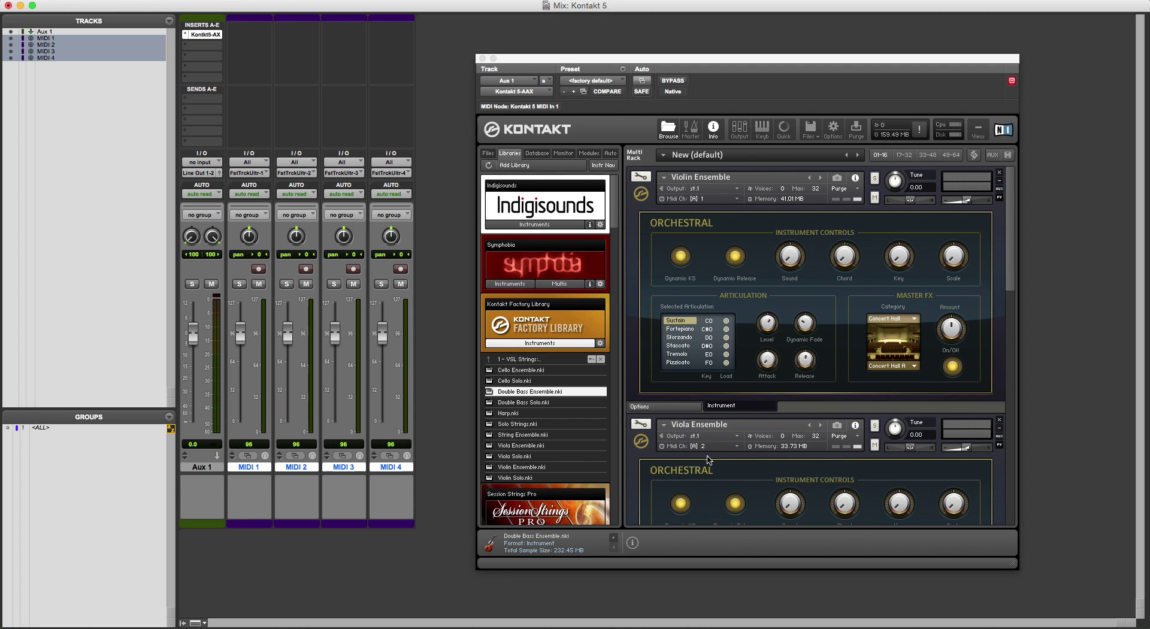
{"action": "scroll", "coordinate": [706, 460], "scroll_direction": "down", "scroll_amount": 5}
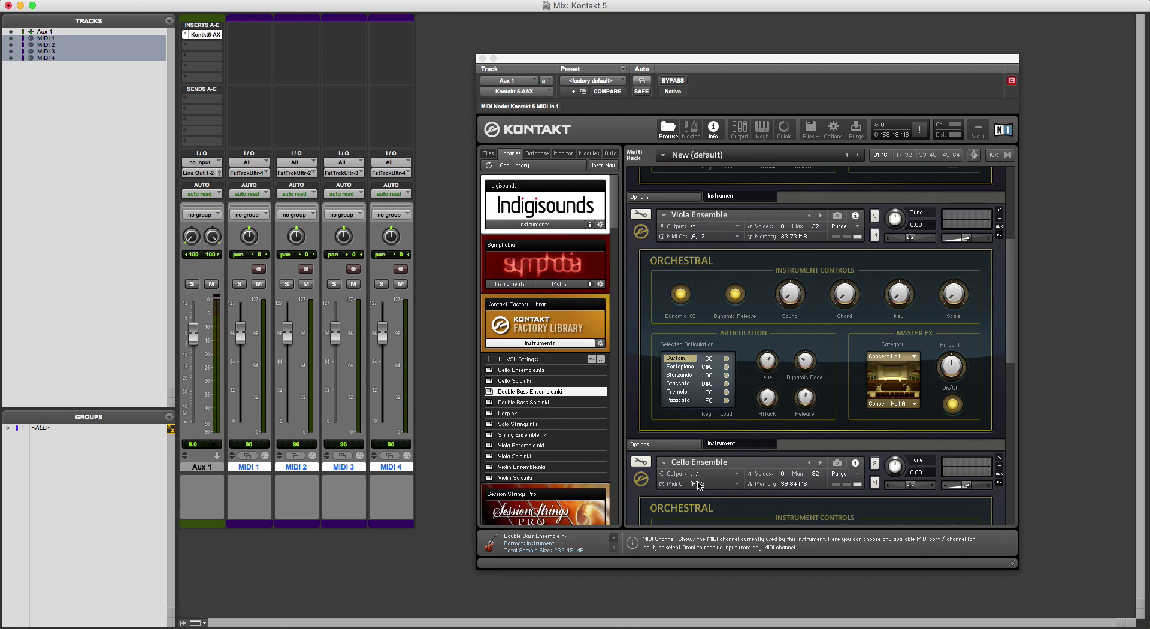
{"action": "scroll", "coordinate": [703, 485], "scroll_direction": "down", "scroll_amount": 10}
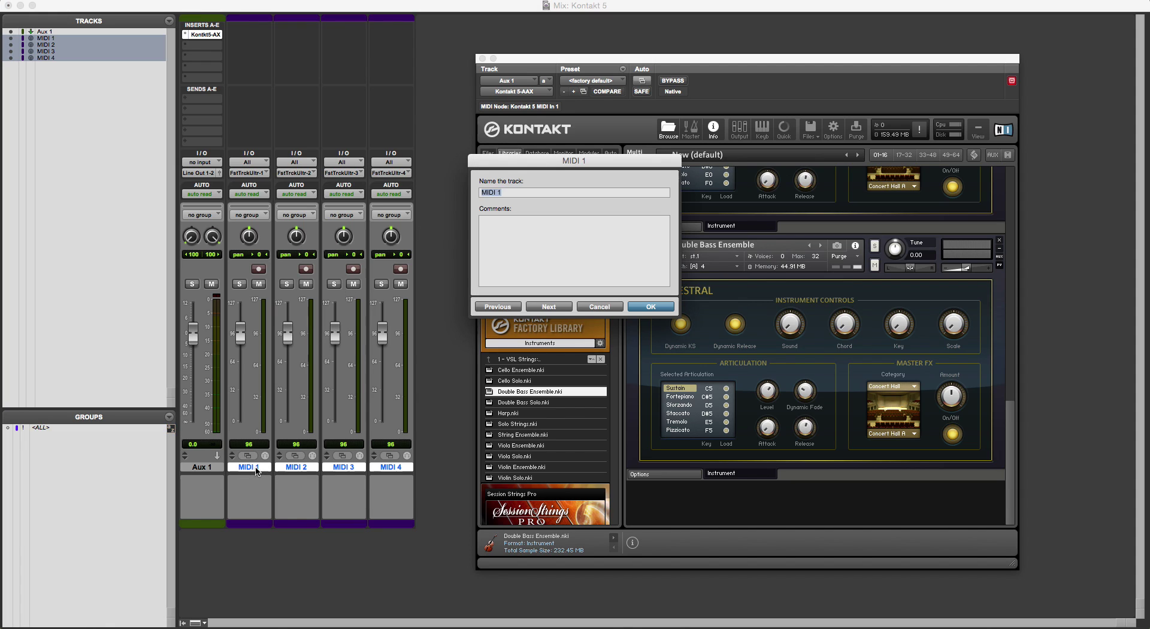
{"action": "type", "text": "Violin"}
Step: Rename MIDI 1 through 4 to Violin, Viola, Cello and Bass
{"action": "key", "text": "super+Right"}
{"action": "type", "text": "V"}
{"action": "key", "text": "super+Right"}
{"action": "key", "text": "super+Right"}
{"action": "type", "text": "Bass"}
{"action": "key", "text": "Return"}
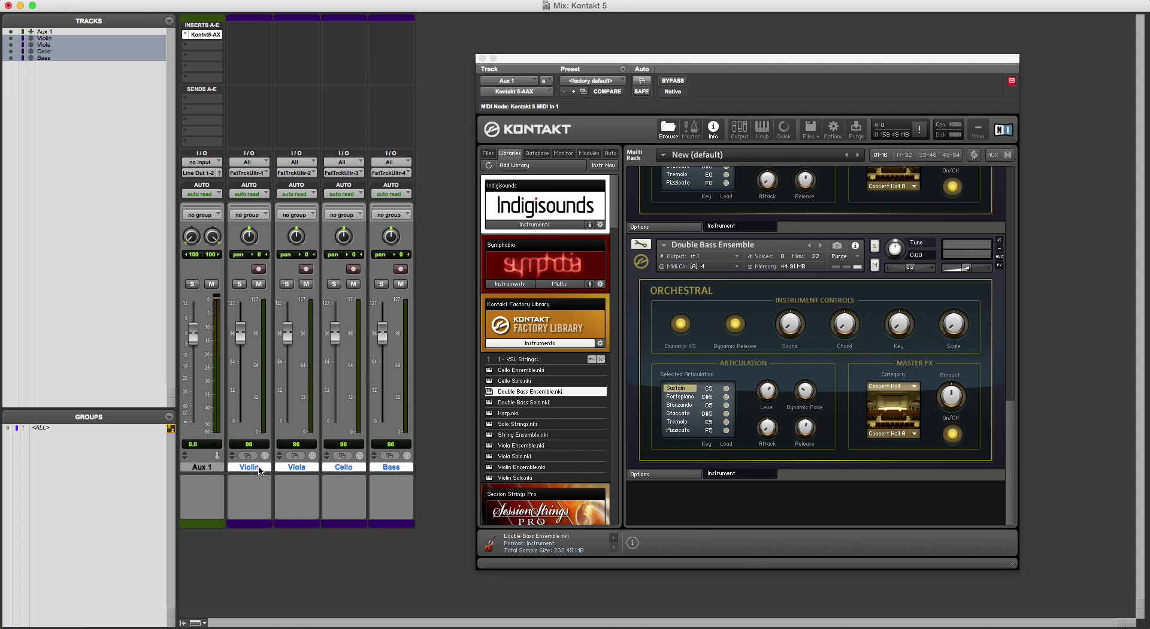
Step: Route Violin, Viola, Cello and Bass individually to Kontakt 5 MIDI In 1 channels 1–4
{"action": "left_click", "coordinate": [261, 173]}
{"action": "mouse_move", "coordinate": [310, 154]}
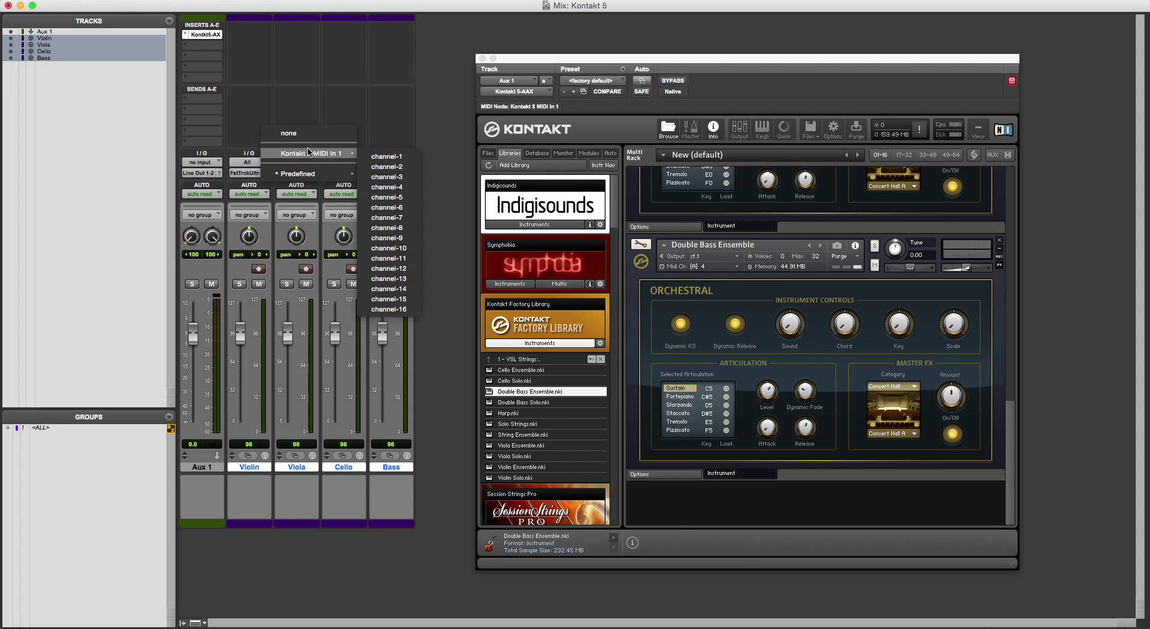
{"action": "left_click", "coordinate": [416, 157]}
{"action": "left_click", "coordinate": [296, 173]}
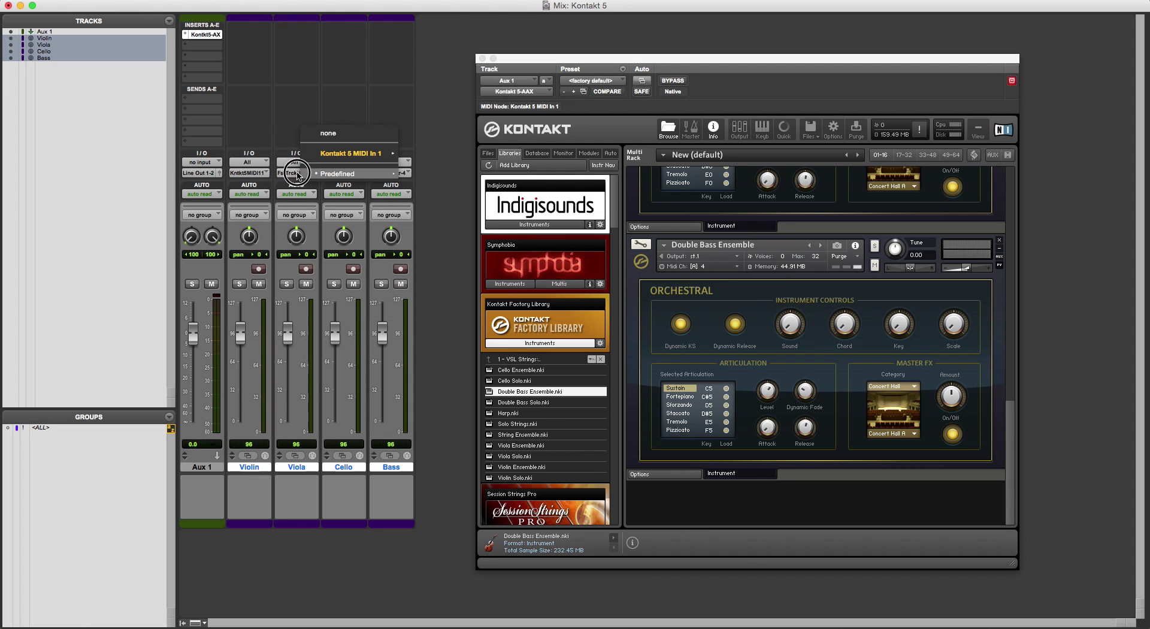
{"action": "mouse_move", "coordinate": [334, 154]}
{"action": "left_click", "coordinate": [419, 168]}
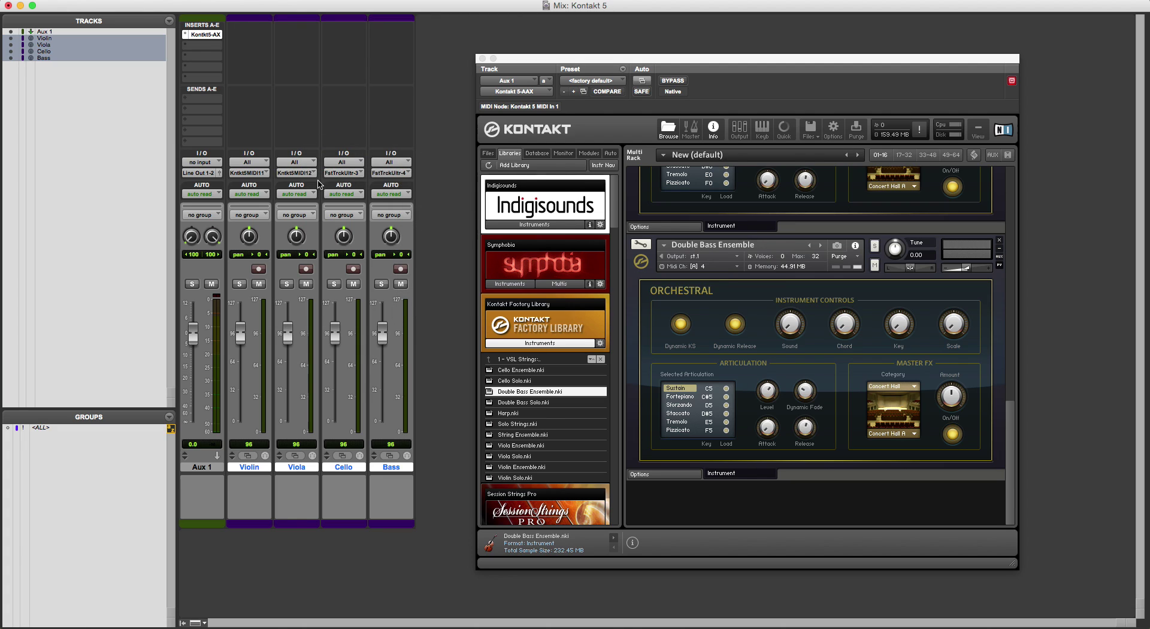
{"action": "left_click", "coordinate": [330, 173]}
{"action": "mouse_move", "coordinate": [377, 154]}
{"action": "left_click", "coordinate": [443, 177]}
{"action": "left_click", "coordinate": [390, 173]}
{"action": "mouse_move", "coordinate": [438, 175]}
{"action": "mouse_move", "coordinate": [449, 154]}
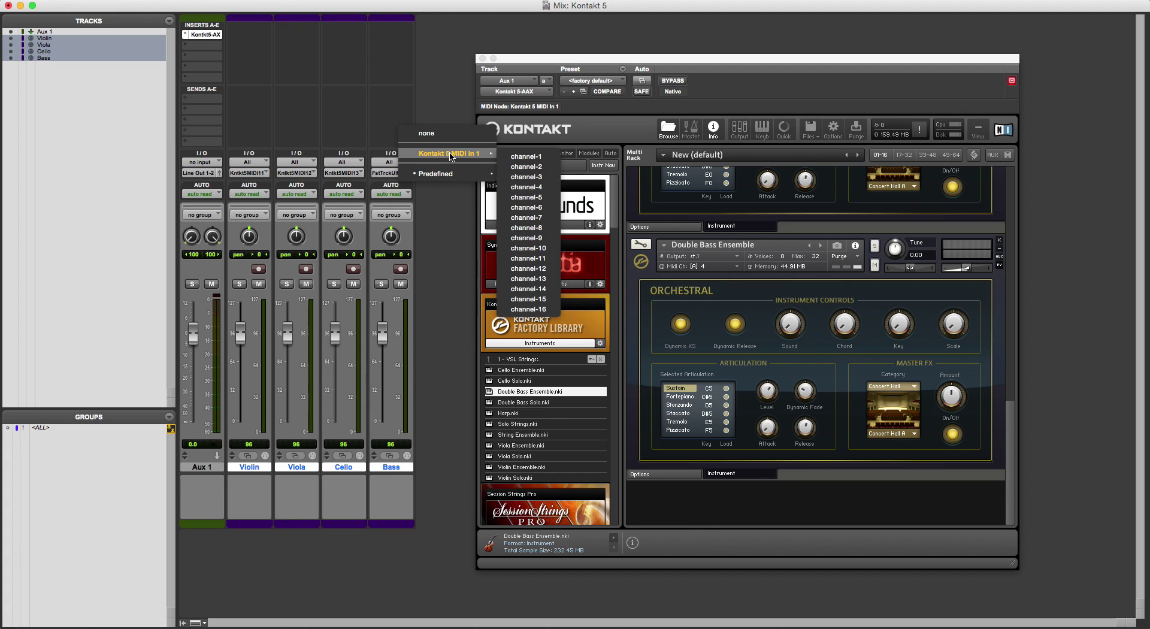
{"action": "left_click", "coordinate": [548, 183]}
Step: Select Violin through Bass and assign consecutive Kontakt channels from Violin's output selector
{"action": "left_click", "coordinate": [202, 466]}
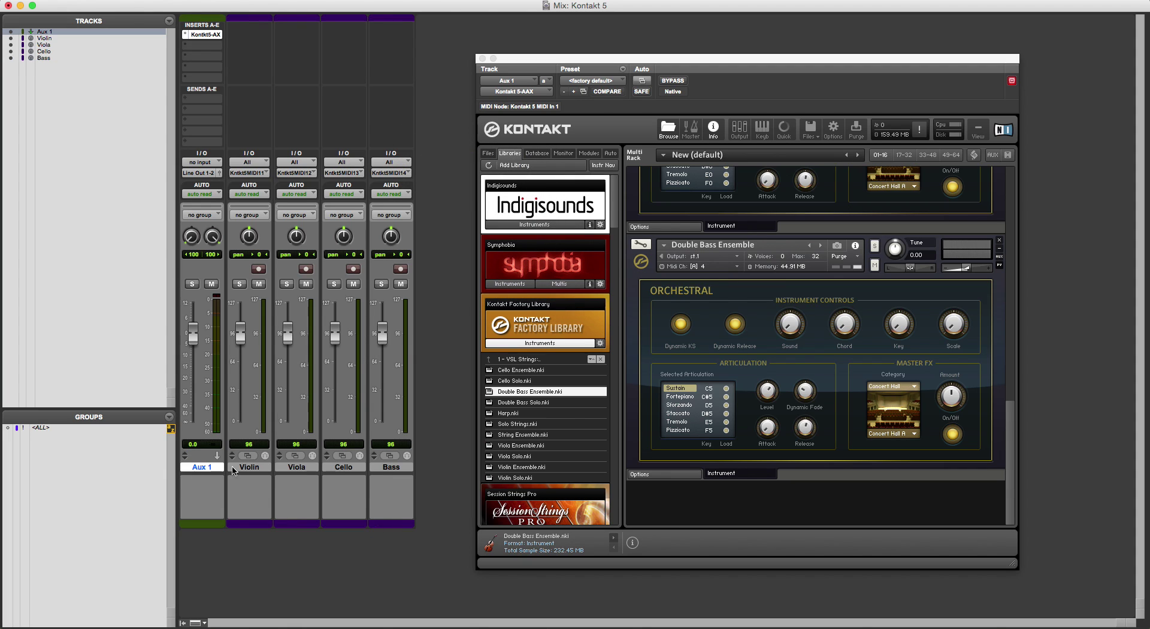
{"action": "left_click", "coordinate": [249, 467]}
{"action": "left_click", "coordinate": [395, 466]}
{"action": "left_click", "coordinate": [245, 467], "text": "shift"}
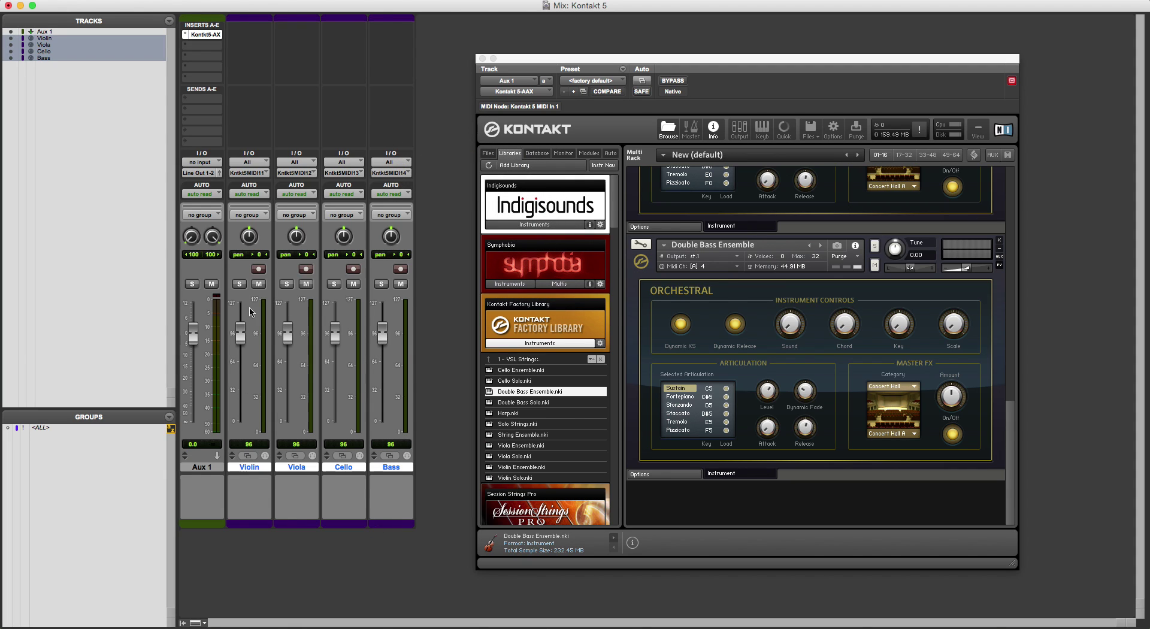
{"action": "left_click", "coordinate": [254, 175]}
{"action": "mouse_move", "coordinate": [338, 174]}
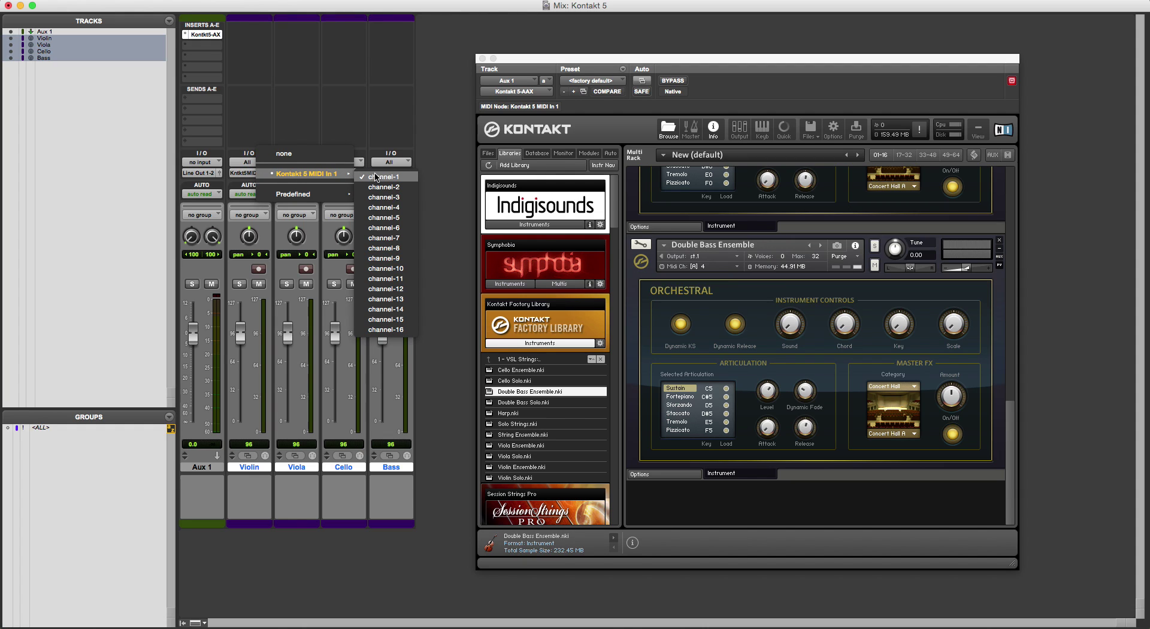
{"action": "left_click", "coordinate": [371, 219]}
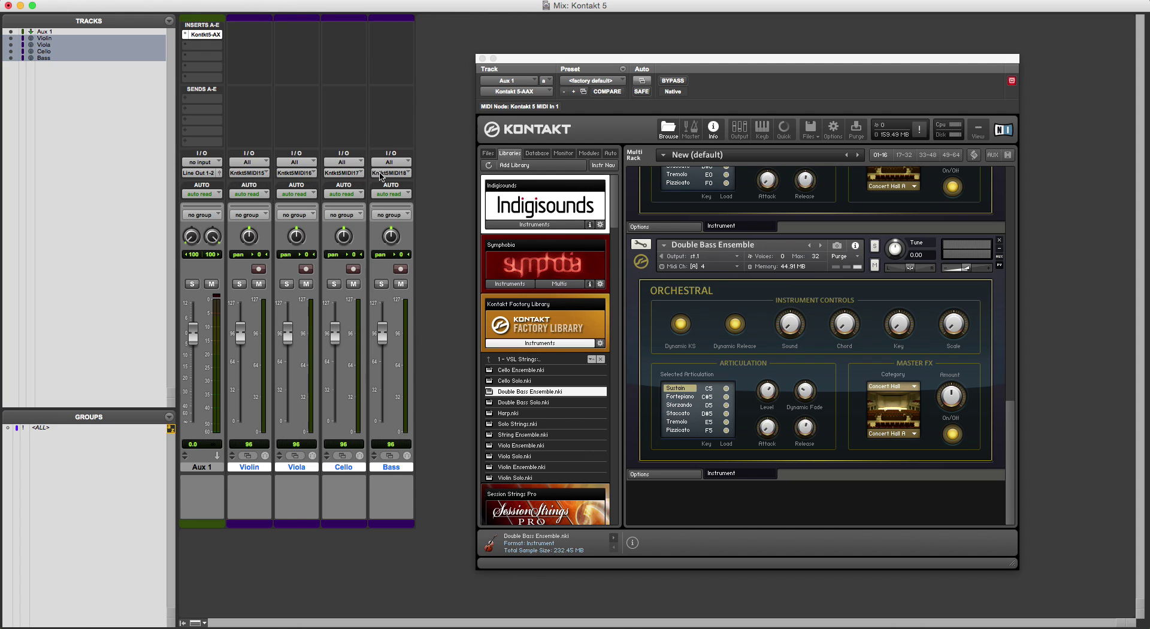
Step: Reassign the selected tracks' Kontakt MIDI channels so they end on channels 1 through 4
{"action": "left_click", "coordinate": [259, 175]}
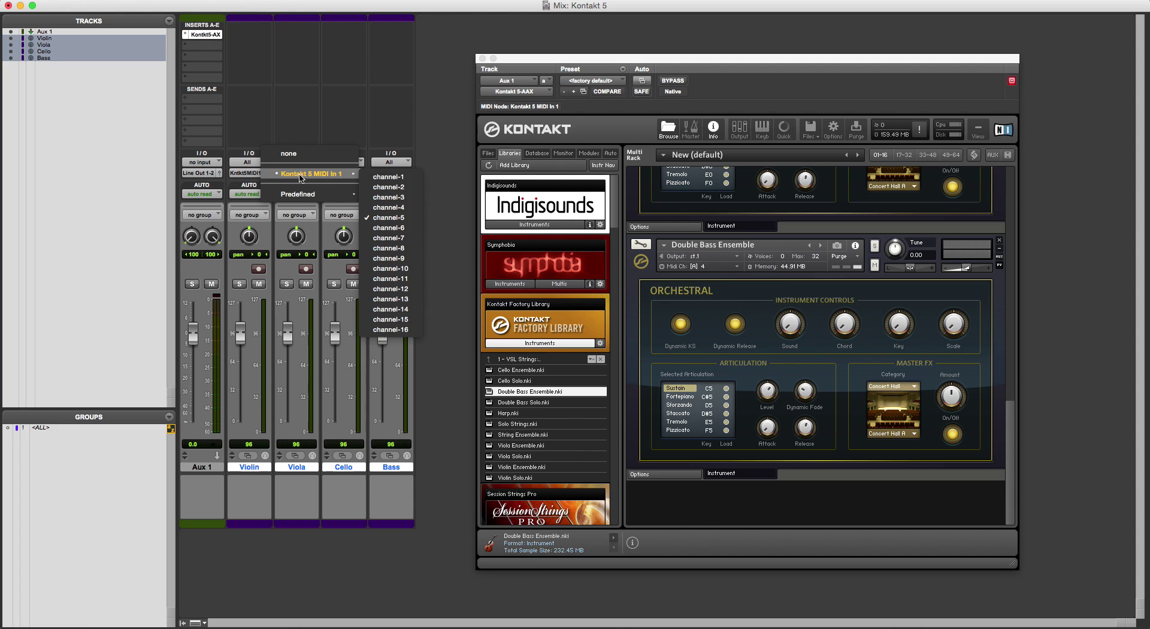
{"action": "mouse_move", "coordinate": [335, 174]}
{"action": "left_click", "coordinate": [397, 176]}
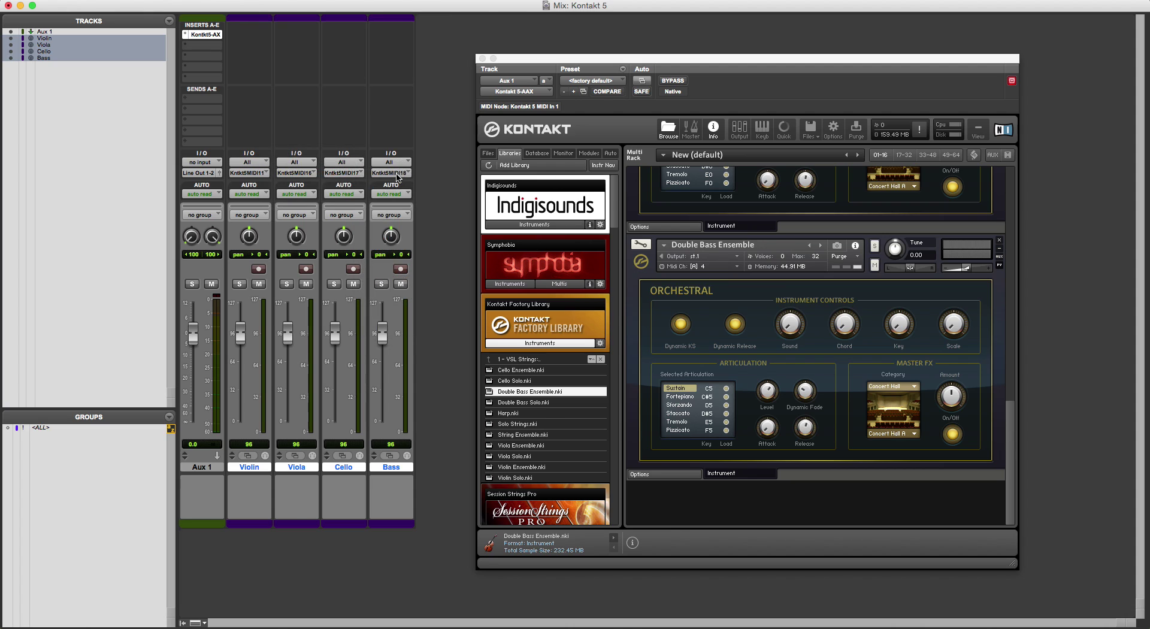
{"action": "left_click", "coordinate": [258, 173]}
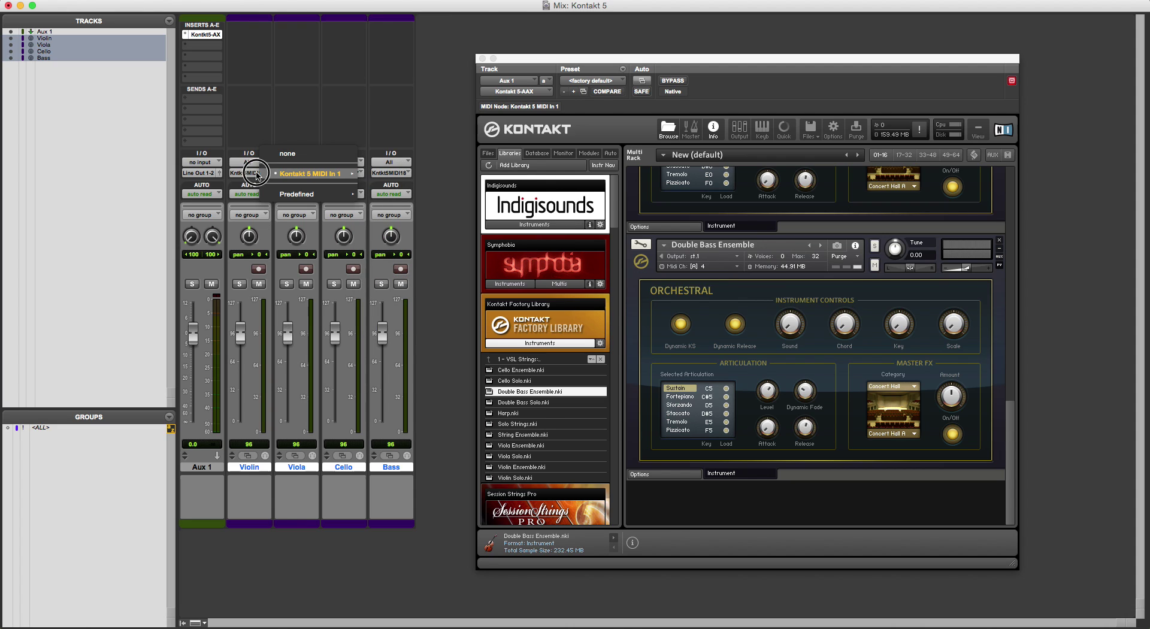
{"action": "mouse_move", "coordinate": [336, 174]}
{"action": "left_click", "coordinate": [395, 179]}
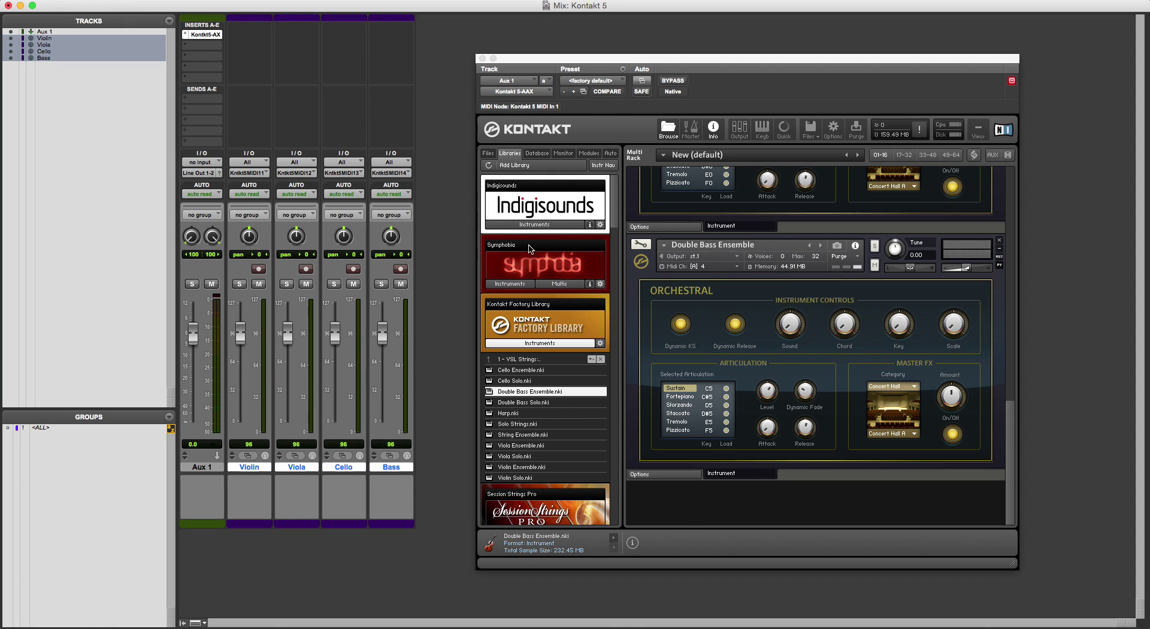
Step: Record-arm Violin, Viola, Cello and Bass one after another to audition each Kontakt instrument
{"action": "left_click", "coordinate": [259, 270]}
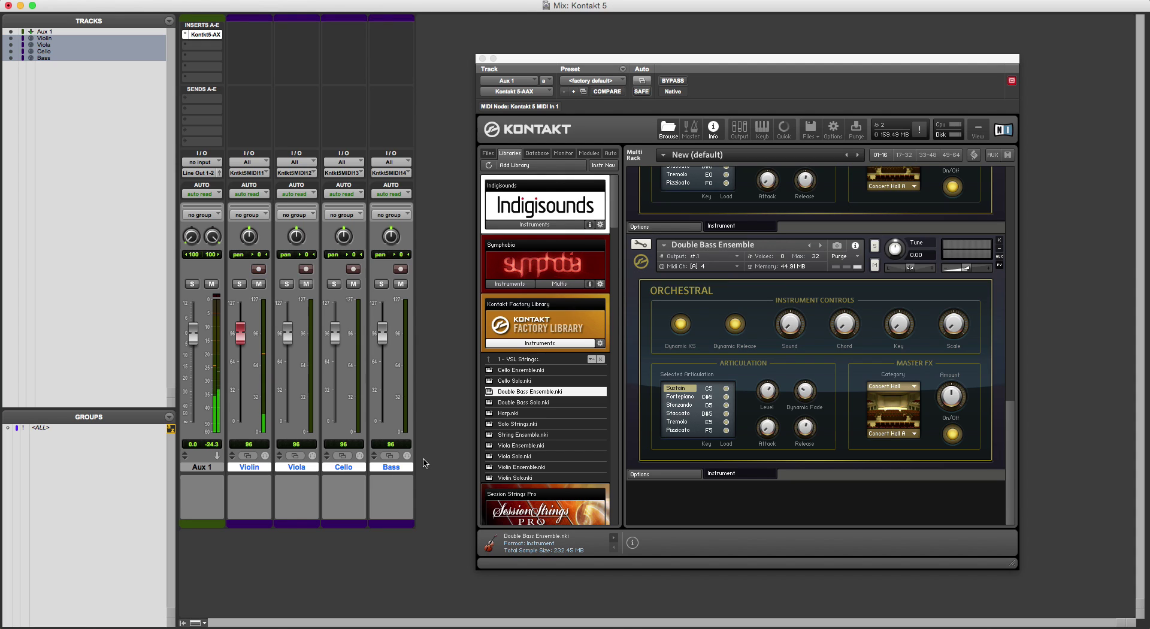
{"action": "left_click", "coordinate": [305, 269]}
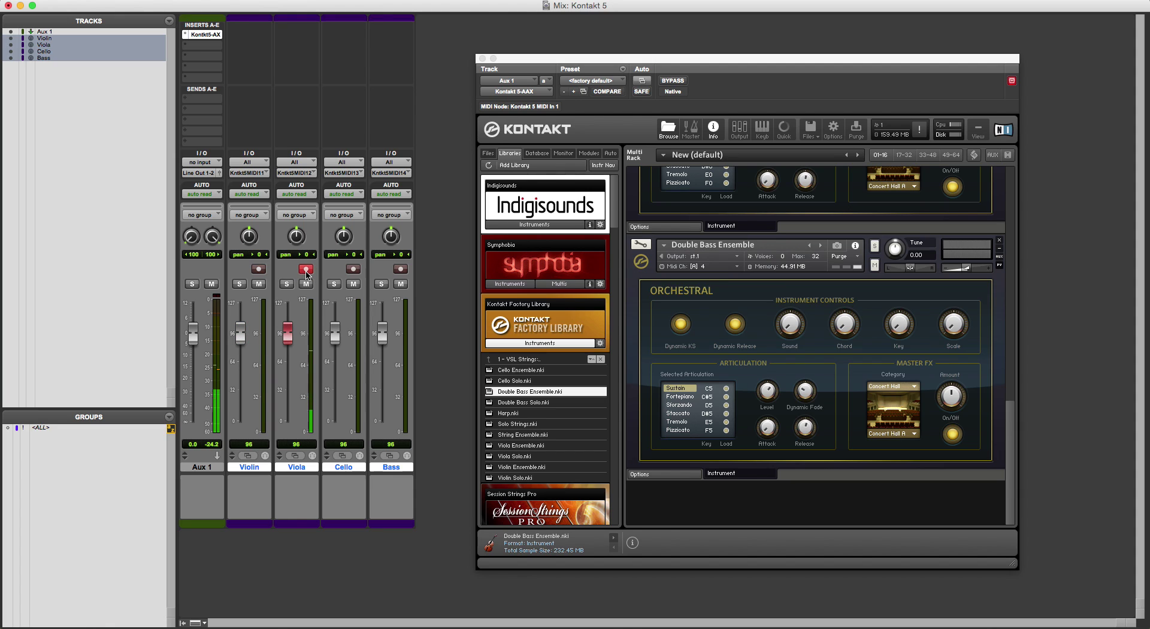
{"action": "left_click", "coordinate": [353, 270]}
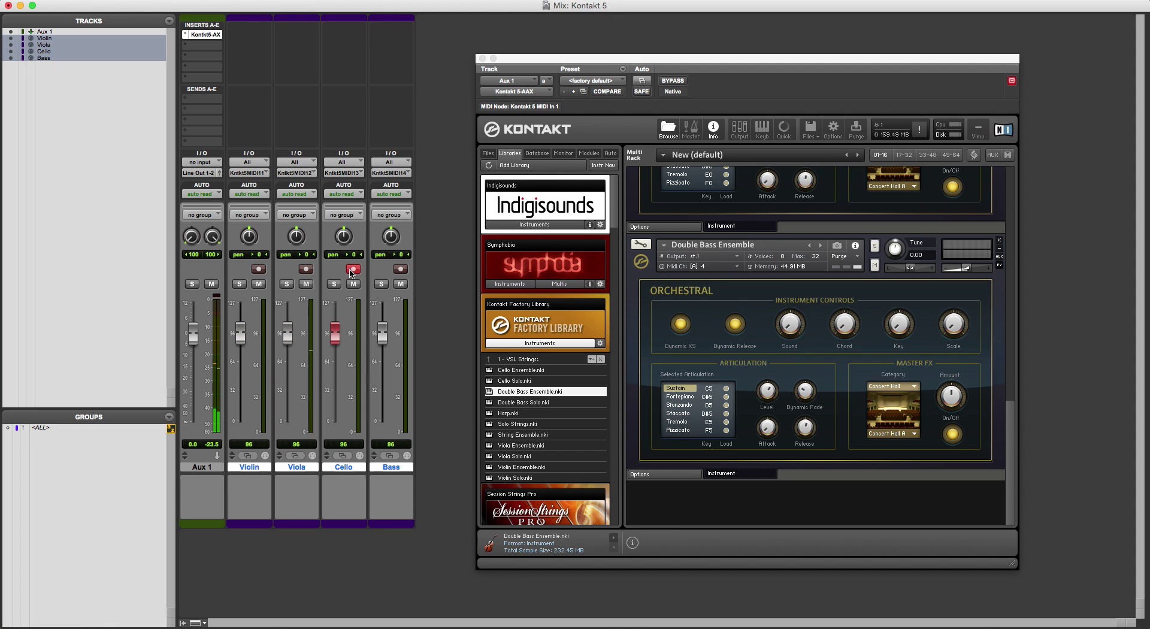
{"action": "left_click", "coordinate": [400, 269]}
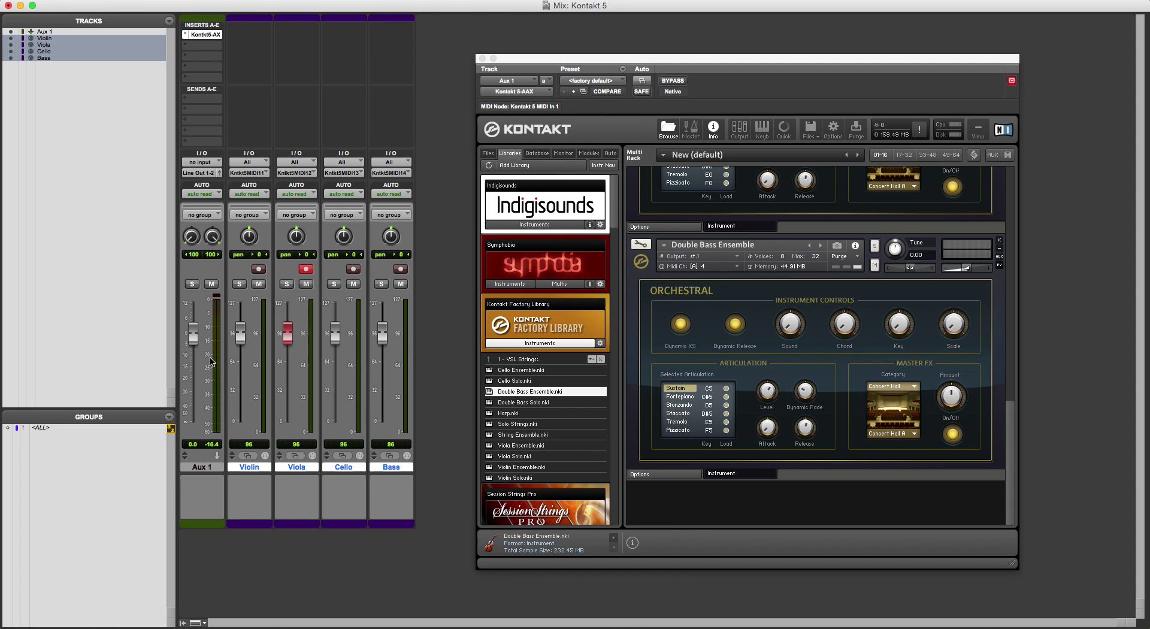
Step: With Aux 1 selected, add three new stereo Aux Input tracks
{"action": "left_click", "coordinate": [219, 472]}
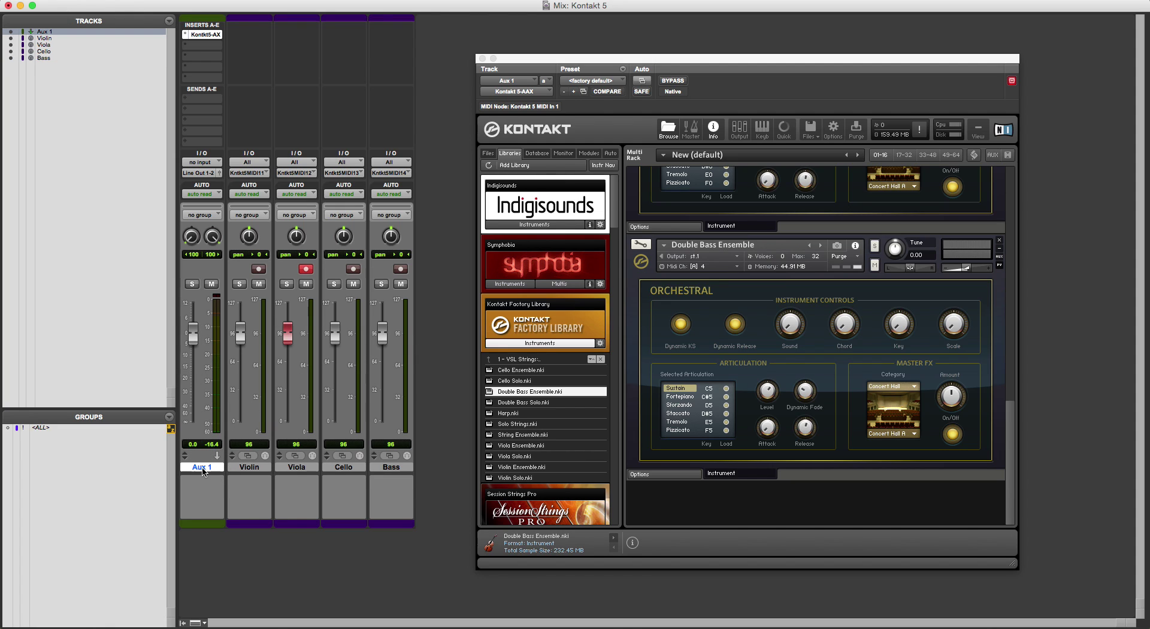
{"action": "key", "text": "super+shift+n"}
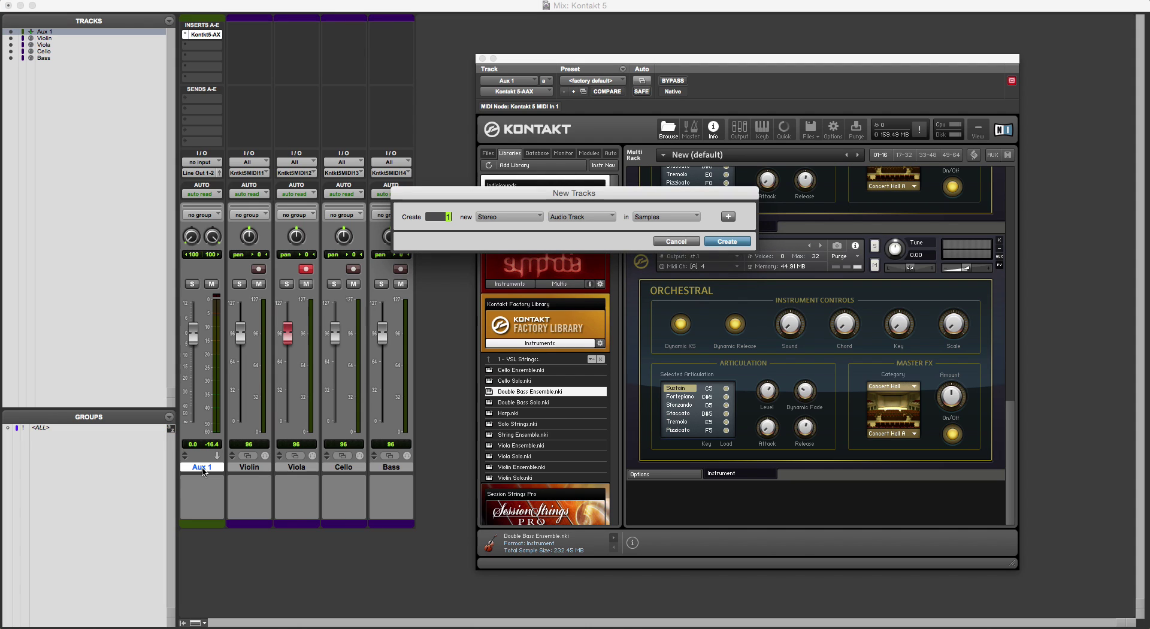
{"action": "key", "text": "super+Down"}
{"action": "key", "text": "super+Down"}
{"action": "key", "text": "super+Down"}
{"action": "key", "text": "Return"}
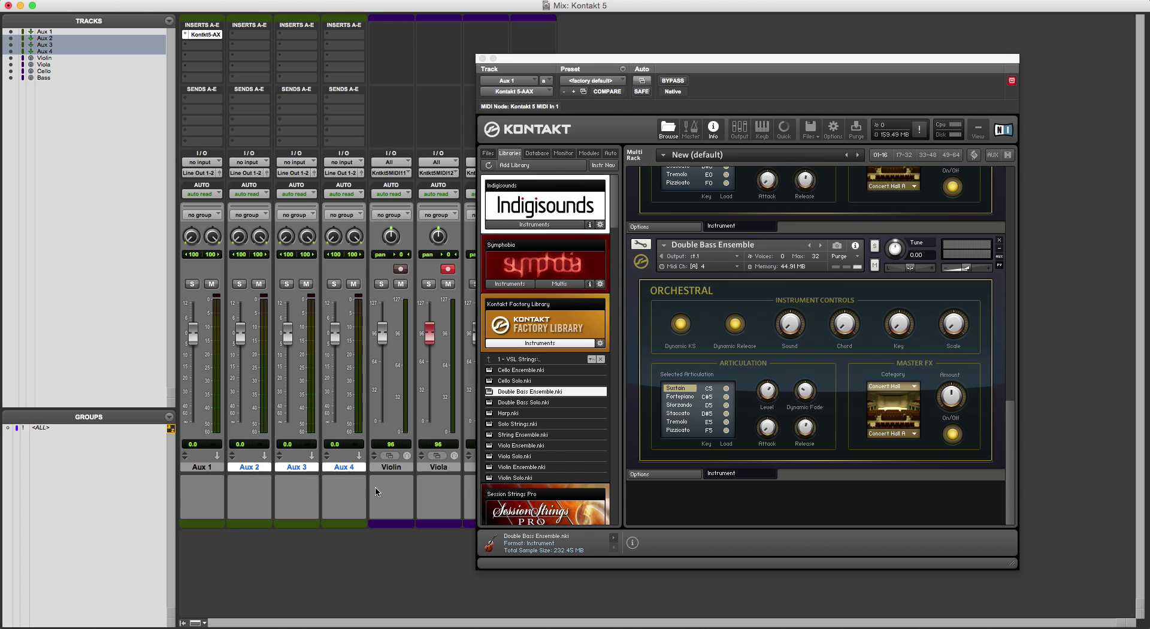
Step: Rename the four aux tracks Violin Aux, Viola Aux, Cello Aux and Bass Aux'
{"action": "left_click_drag", "start_coordinate": [639, 58], "coordinate": [766, 60]}
{"action": "double_click", "coordinate": [205, 467]}
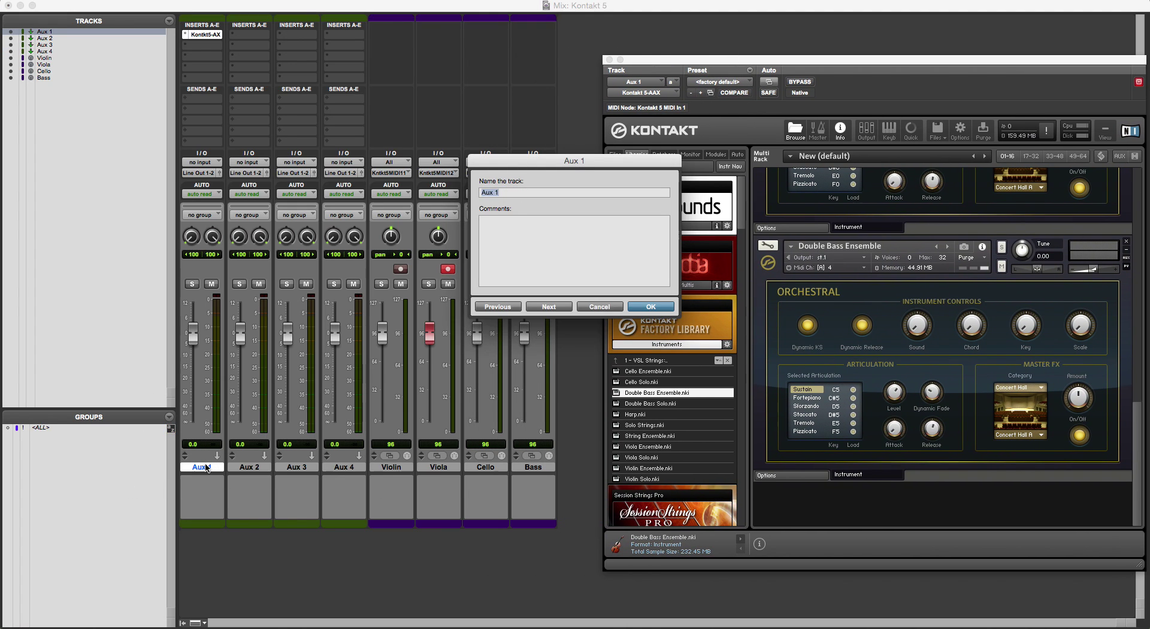
{"action": "type", "text": "Violin Aux"}
{"action": "key", "text": "super+Right"}
{"action": "type", "text": "Viola Aux"}
{"action": "key", "text": "super+Right"}
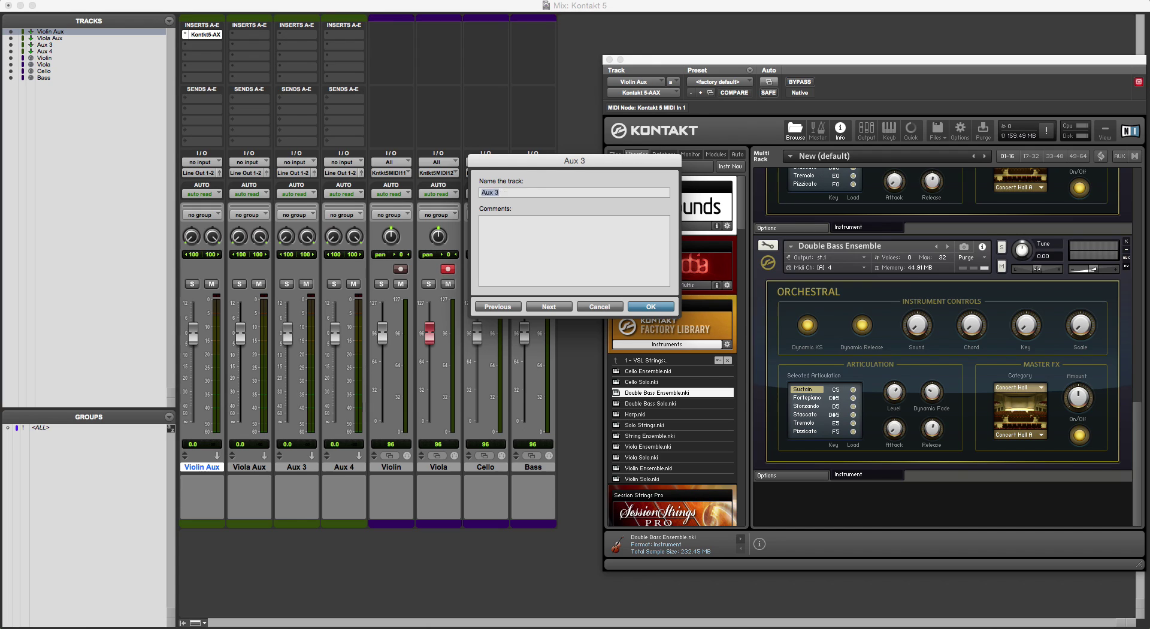
{"action": "type", "text": "Cello Aux"}
{"action": "key", "text": "super+Right"}
{"action": "type", "text": "Dass Aux'"}
{"action": "key", "text": "Return"}
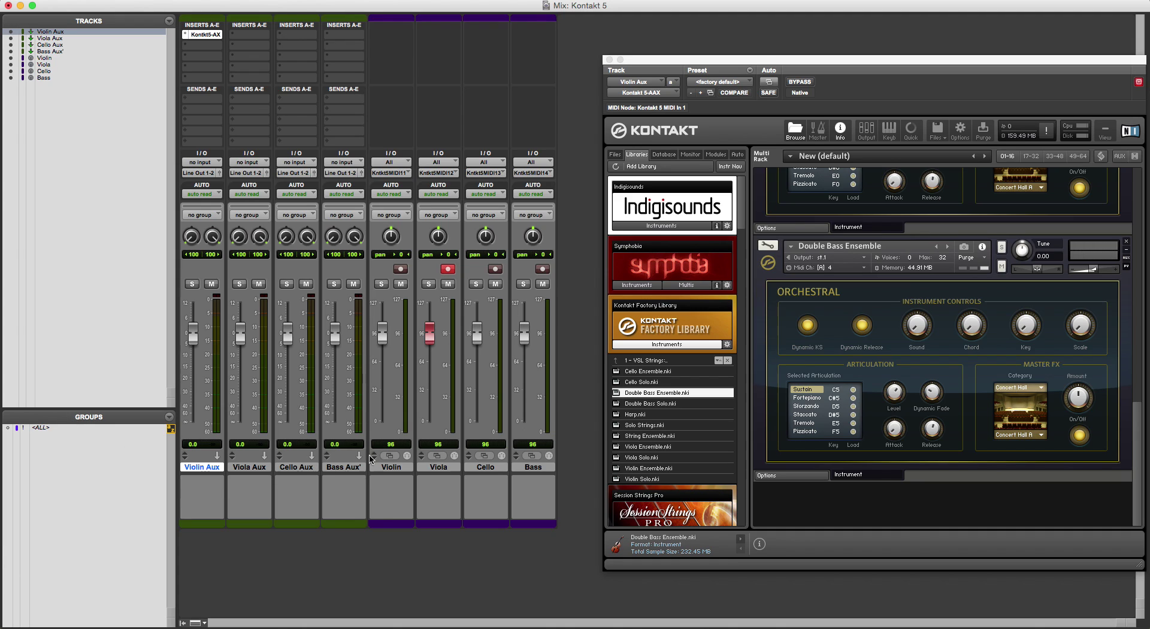
{"action": "left_click", "coordinate": [339, 469]}
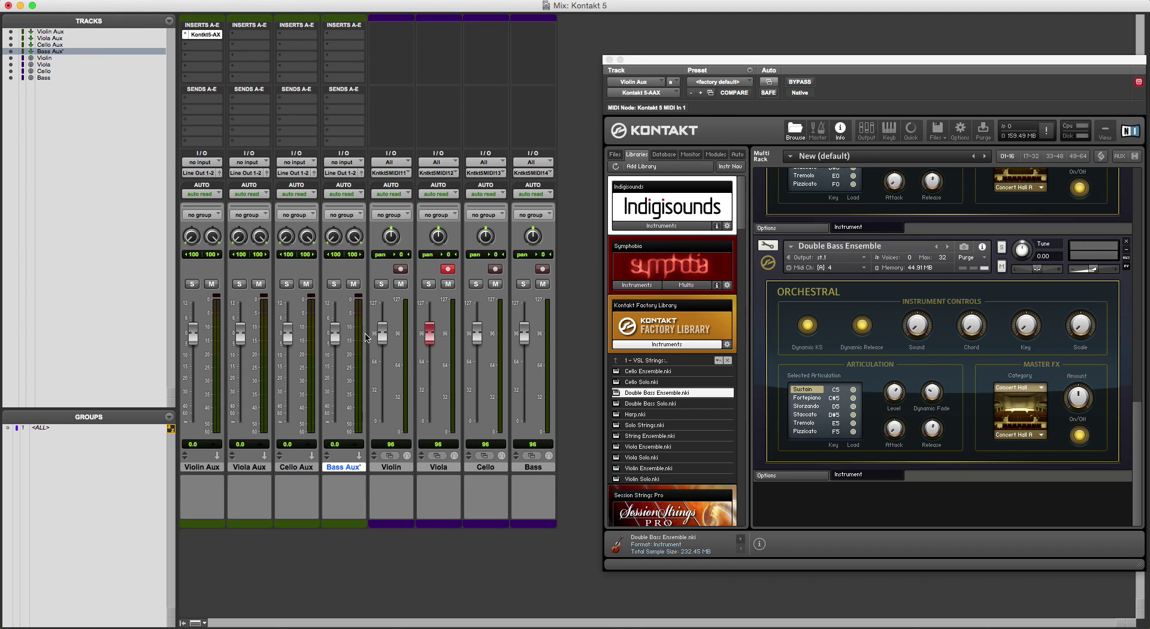
Step: Scroll through Kontakt's rack, briefly showing and then hiding the output channel mixer
{"action": "scroll", "coordinate": [915, 399], "scroll_direction": "up", "scroll_amount": 10}
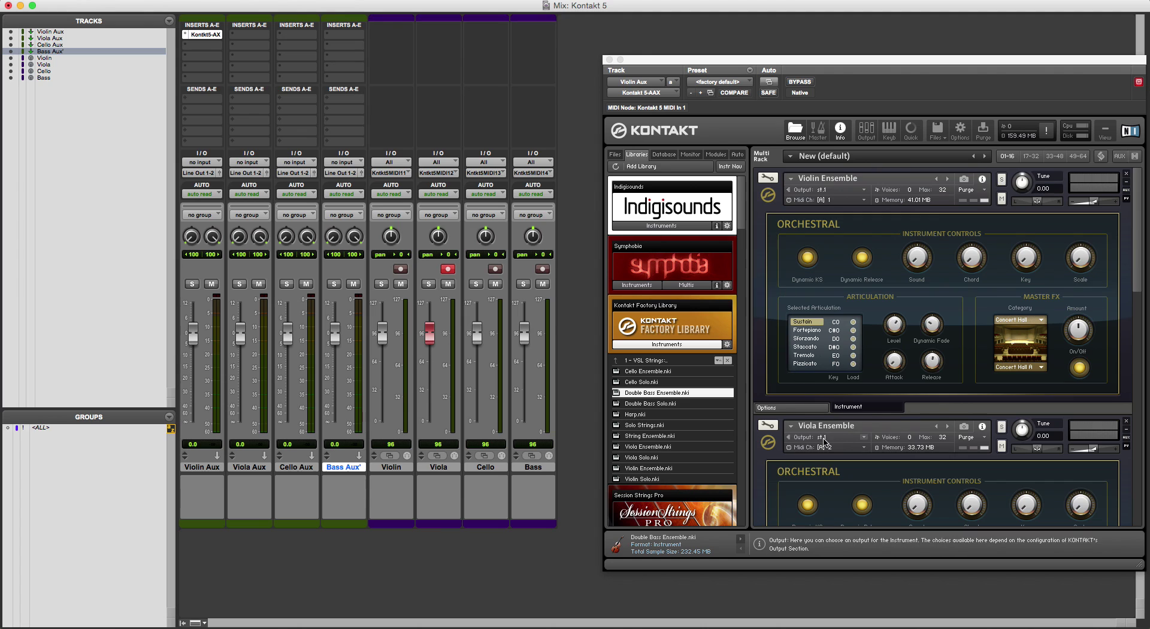
{"action": "scroll", "coordinate": [824, 442], "scroll_direction": "down", "scroll_amount": 5}
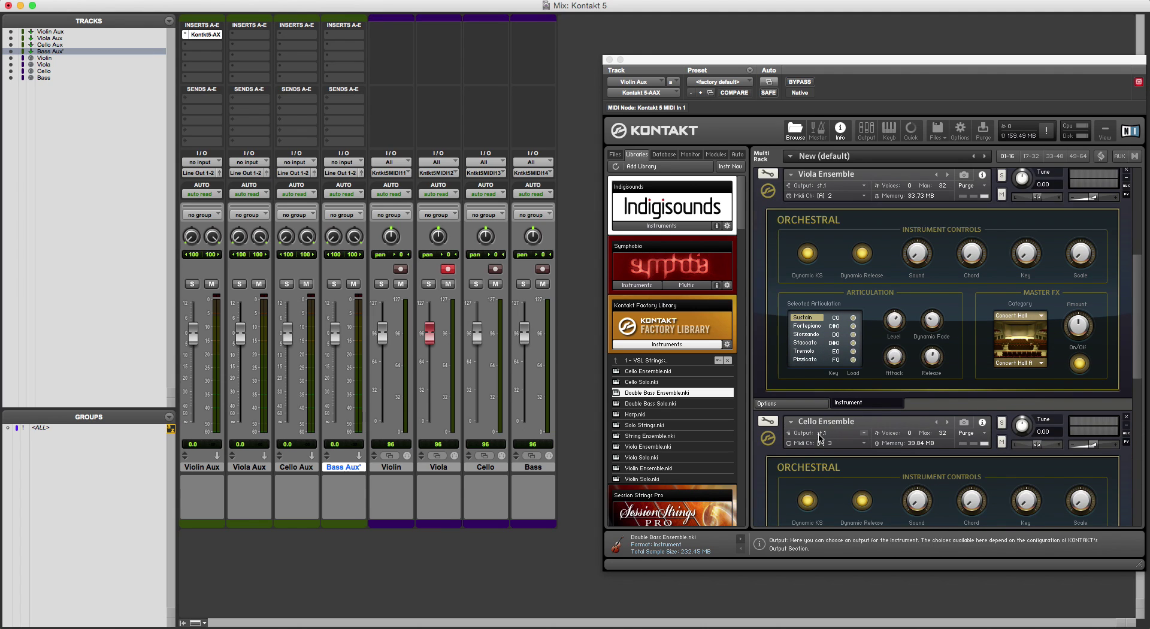
{"action": "scroll", "coordinate": [819, 439], "scroll_direction": "down", "scroll_amount": 5}
{"action": "scroll", "coordinate": [859, 450], "scroll_direction": "down", "scroll_amount": 5}
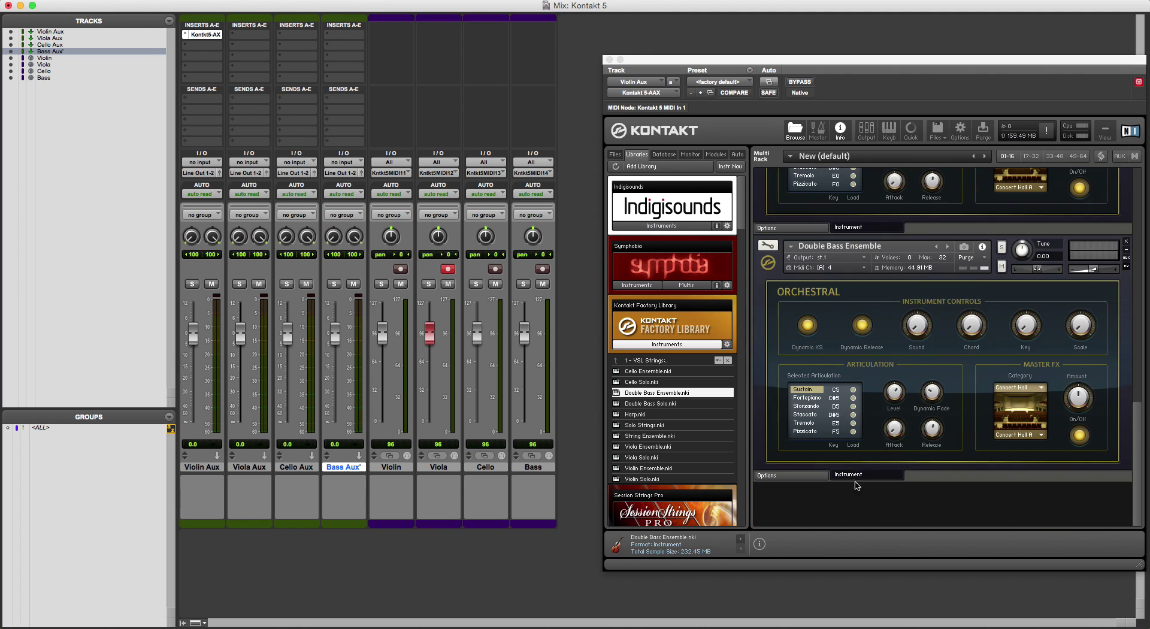
{"action": "left_click", "coordinate": [866, 129]}
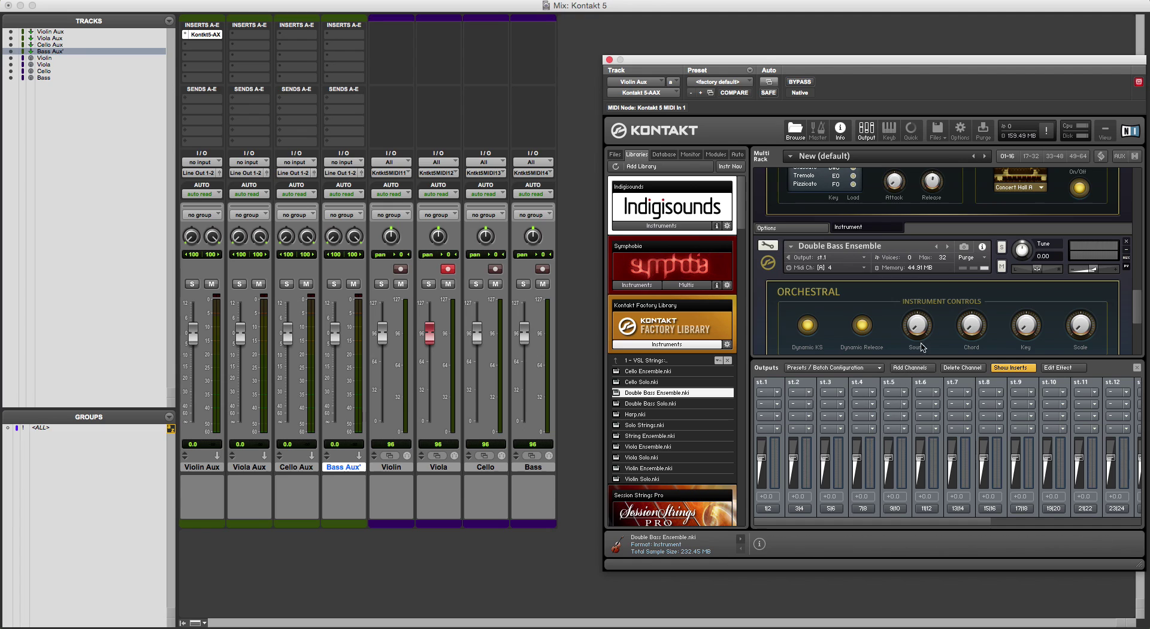
{"action": "scroll", "coordinate": [916, 321], "scroll_direction": "up", "scroll_amount": 10}
{"action": "left_click", "coordinate": [1136, 367]}
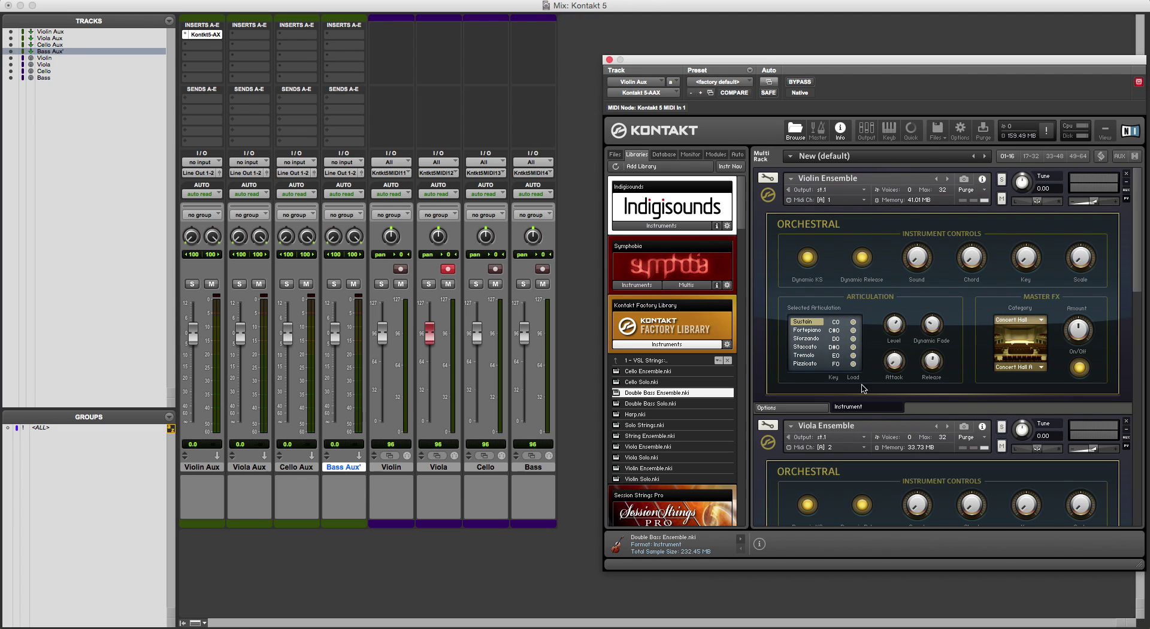
Step: Set the Viola Ensemble's output to st.2
{"action": "left_click", "coordinate": [823, 437]}
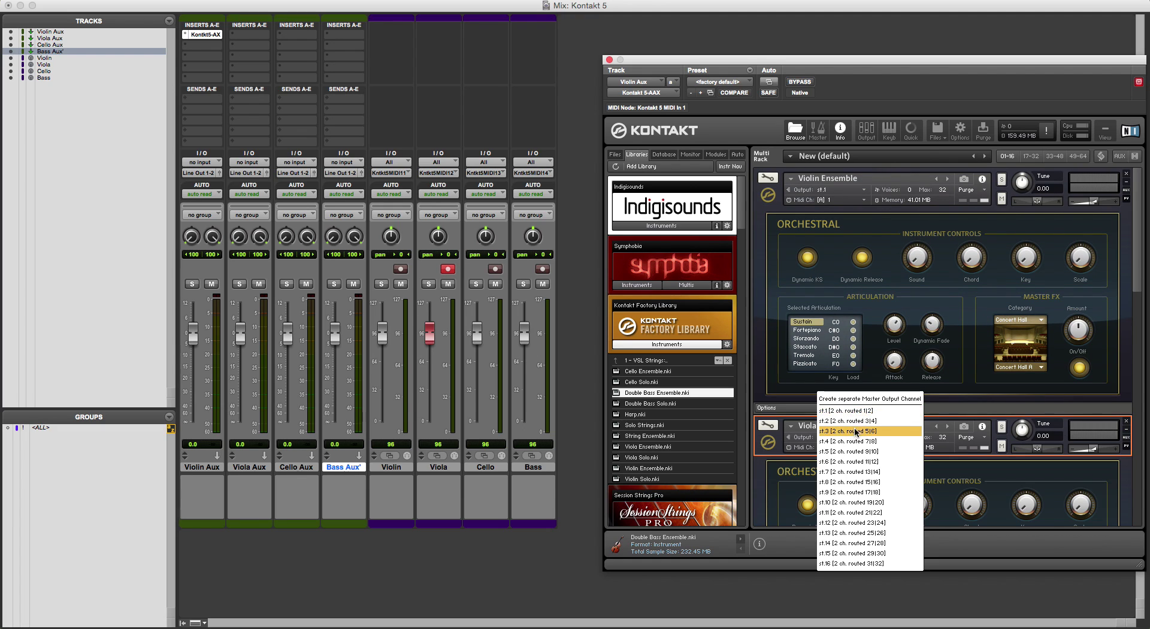
{"action": "left_click", "coordinate": [861, 422]}
{"action": "left_click", "coordinate": [838, 437]}
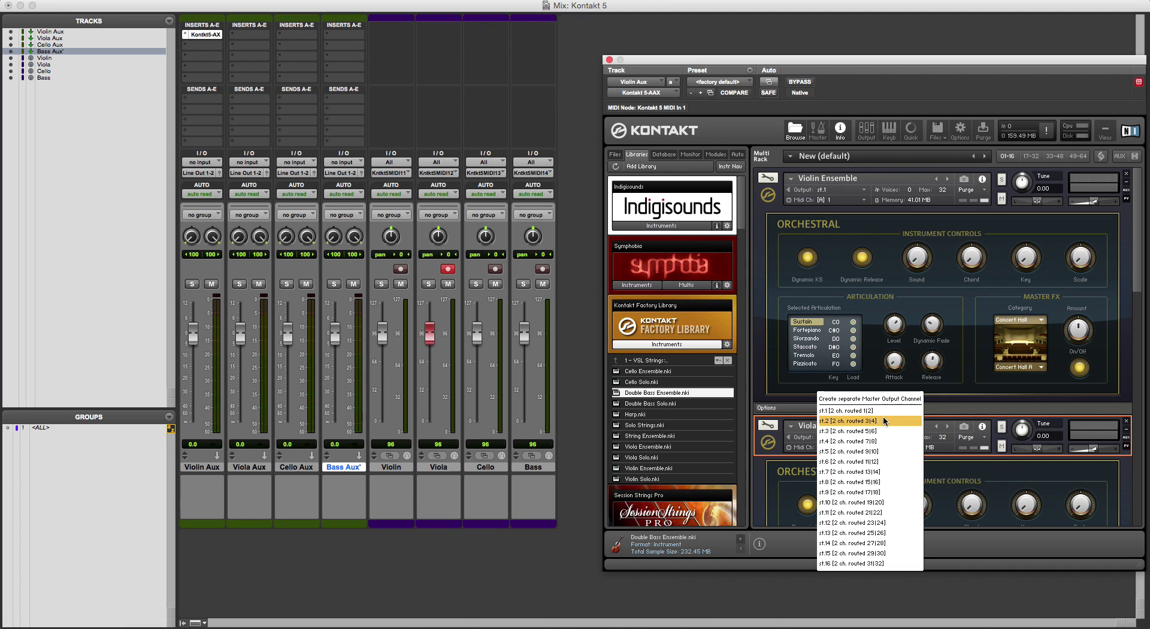
{"action": "left_click", "coordinate": [863, 421]}
Step: Set the Cello Ensemble output to st.3 and the Double Bass Ensemble to st.4
{"action": "scroll", "coordinate": [858, 428], "scroll_direction": "down", "scroll_amount": 5}
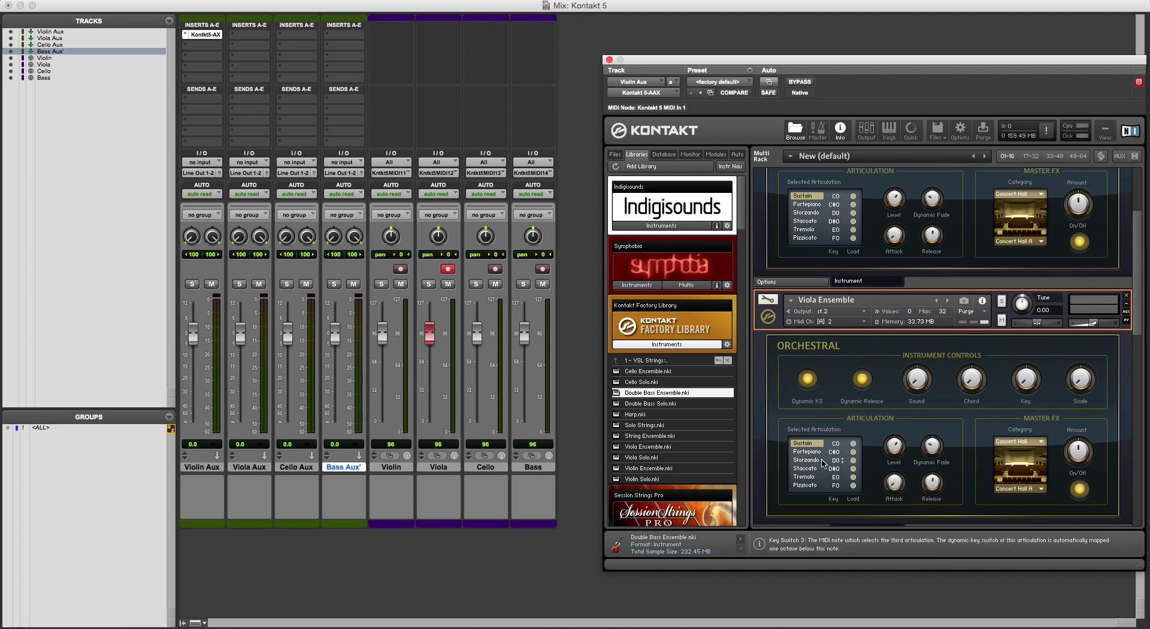
{"action": "scroll", "coordinate": [857, 428], "scroll_direction": "down", "scroll_amount": 3}
{"action": "left_click", "coordinate": [844, 372]}
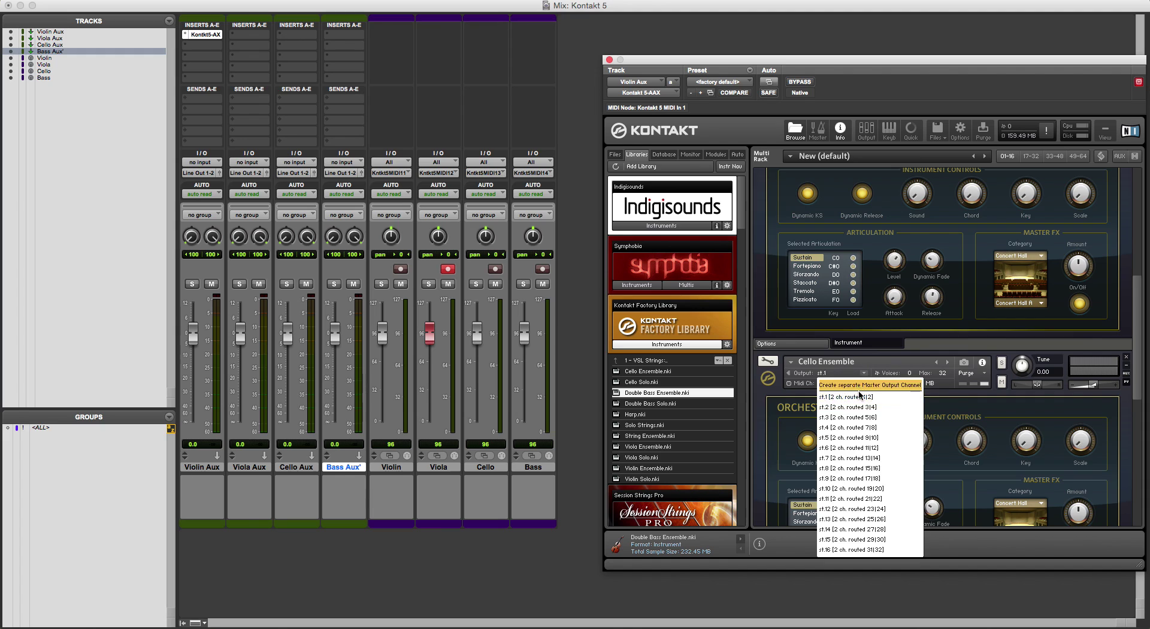
{"action": "left_click", "coordinate": [871, 422]}
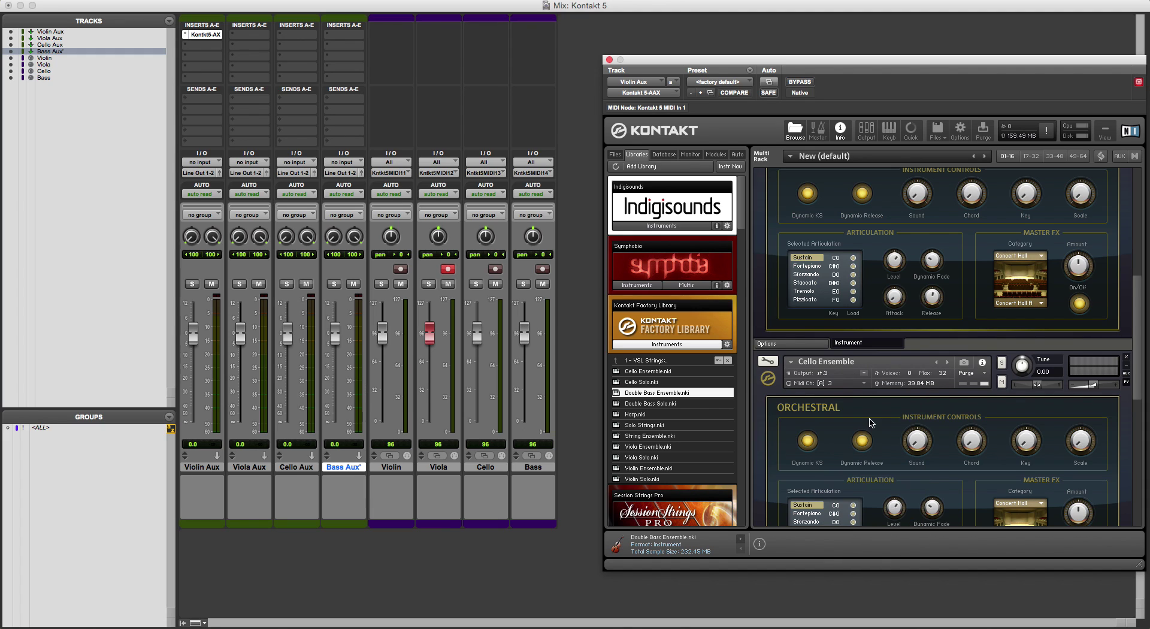
{"action": "scroll", "coordinate": [874, 428], "scroll_direction": "down", "scroll_amount": 1}
{"action": "scroll", "coordinate": [874, 427], "scroll_direction": "down", "scroll_amount": 8}
{"action": "left_click", "coordinate": [862, 467]}
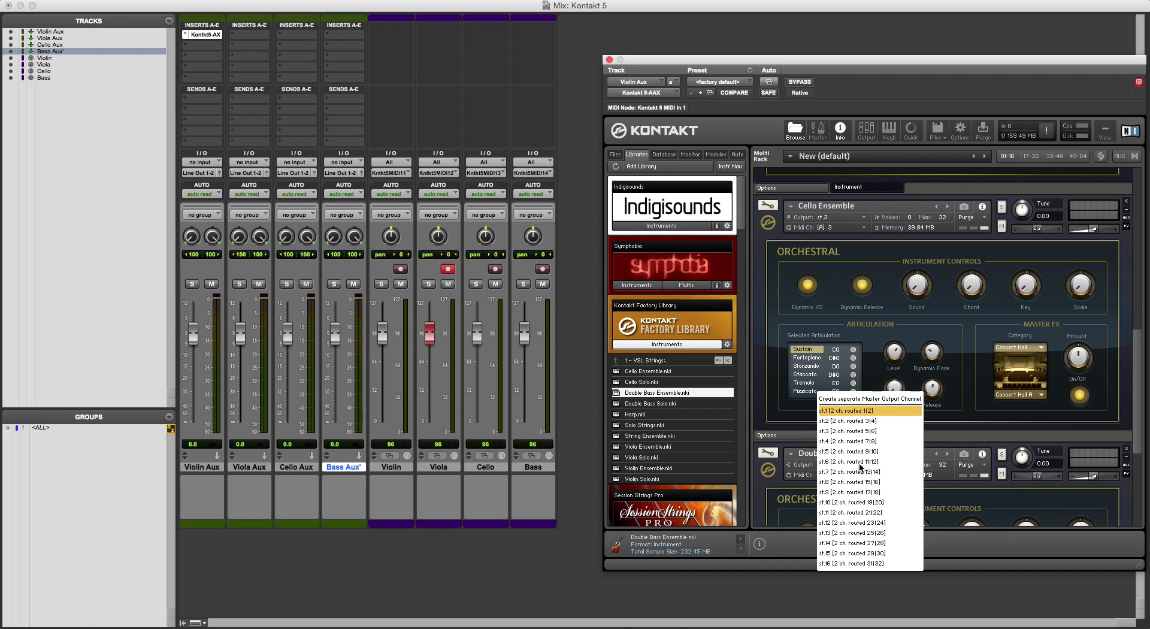
{"action": "left_click", "coordinate": [863, 444]}
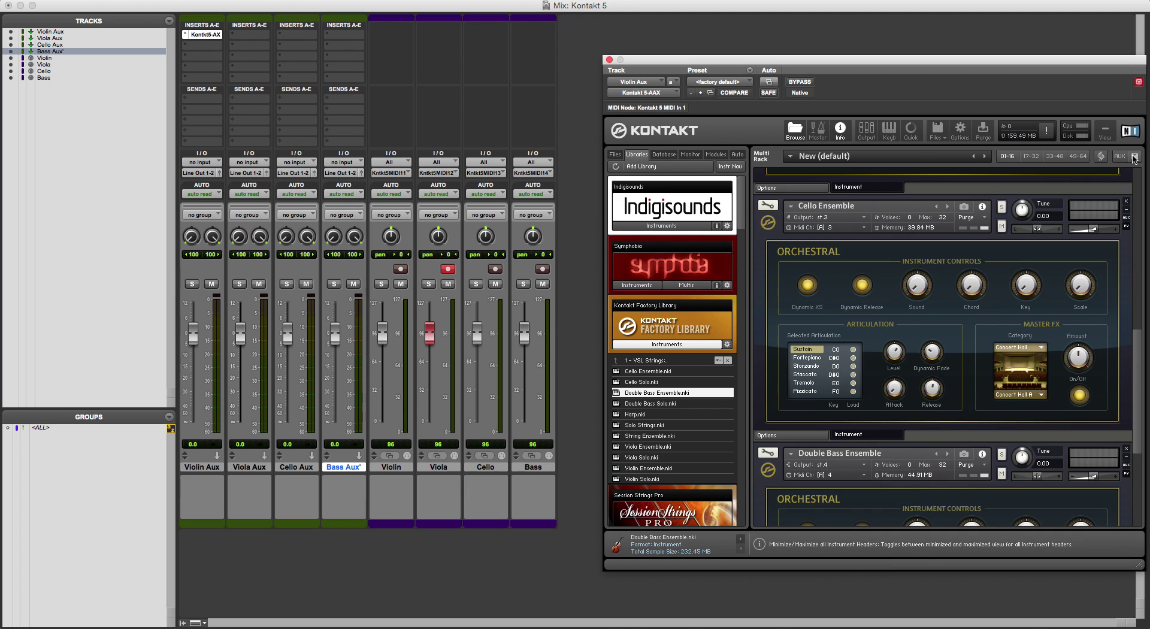
Step: Show Kontakt's output mixer and re-edit the st.1 channel name, keeping it st.1
{"action": "left_click", "coordinate": [866, 129]}
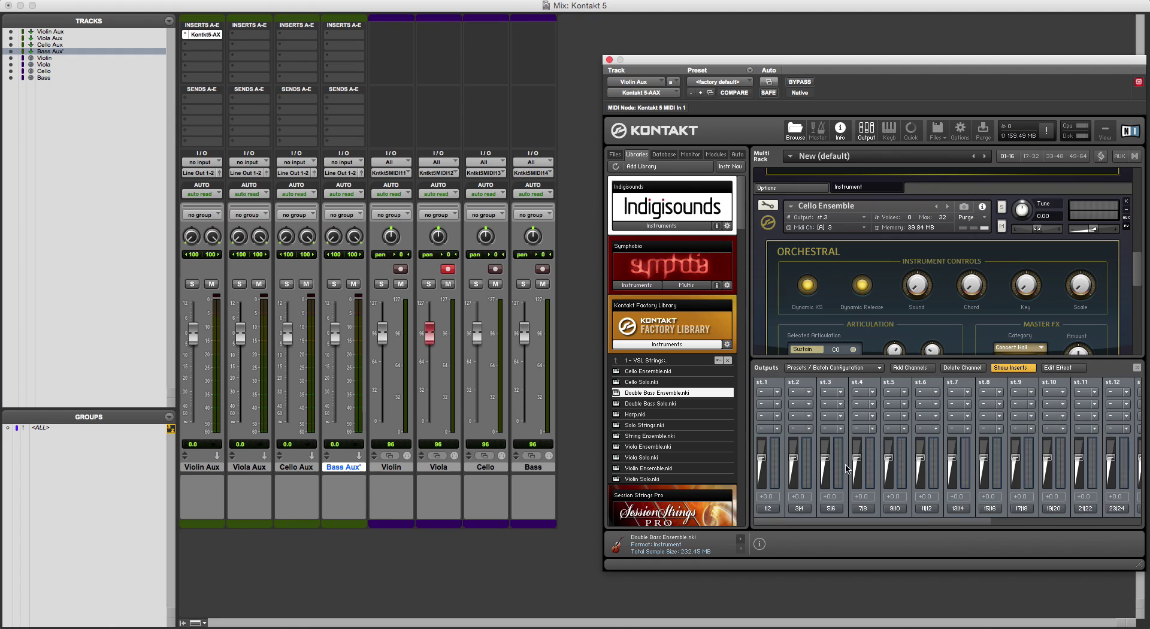
{"action": "left_click", "coordinate": [770, 382]}
{"action": "double_click", "coordinate": [776, 382]}
{"action": "left_click", "coordinate": [777, 384]}
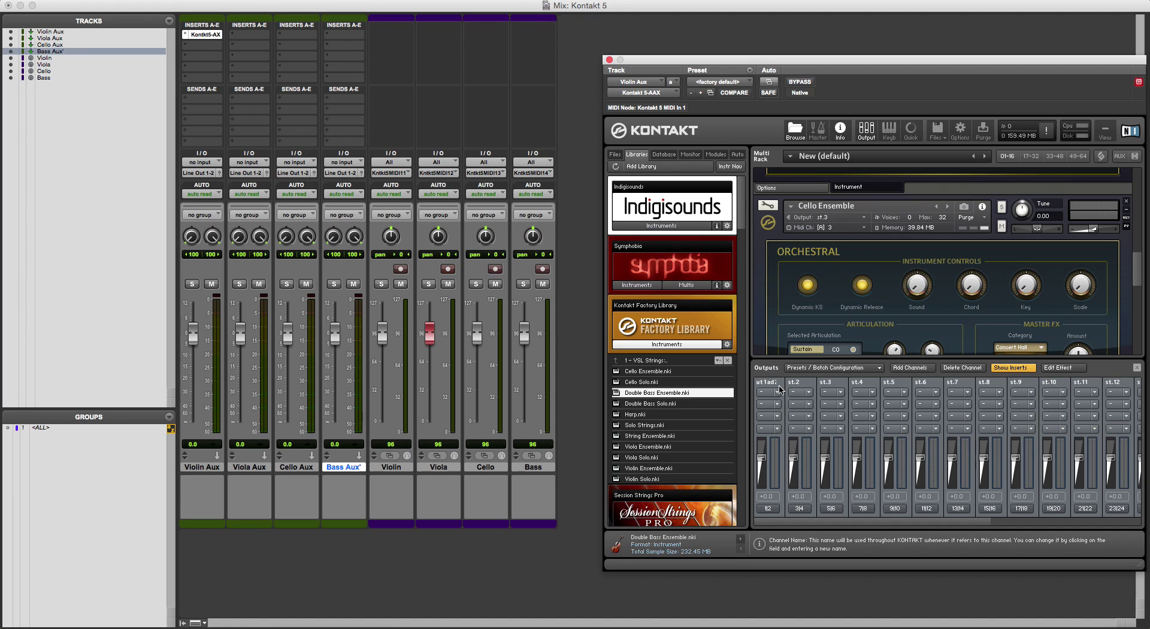
{"action": "key", "text": "BackSpace"}
{"action": "type", "text": "st.1"}
{"action": "key", "text": "Return"}
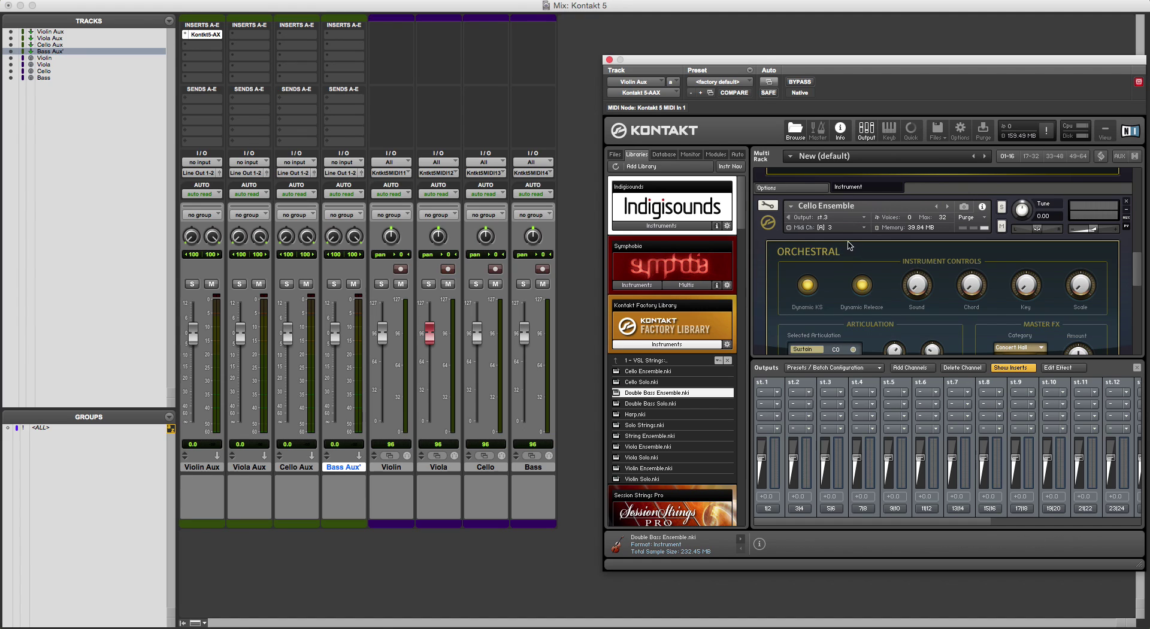
Step: Arm Cello, inspect Violin Aux's input choices without changing them, then arm Violin
{"action": "left_click", "coordinate": [495, 269]}
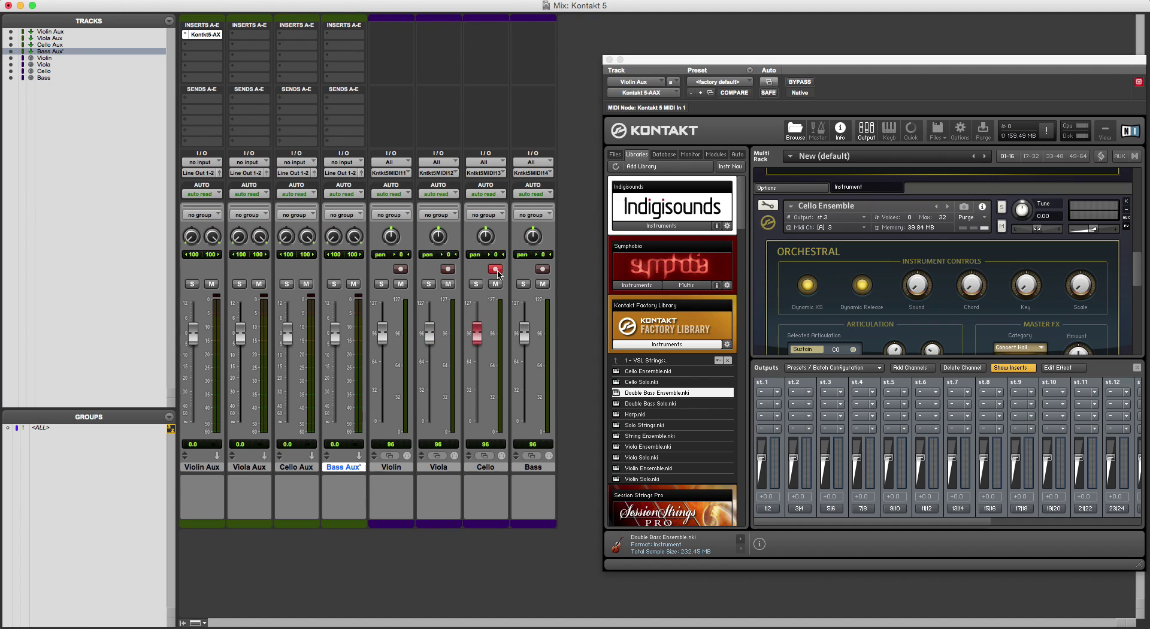
{"action": "left_click", "coordinate": [195, 162]}
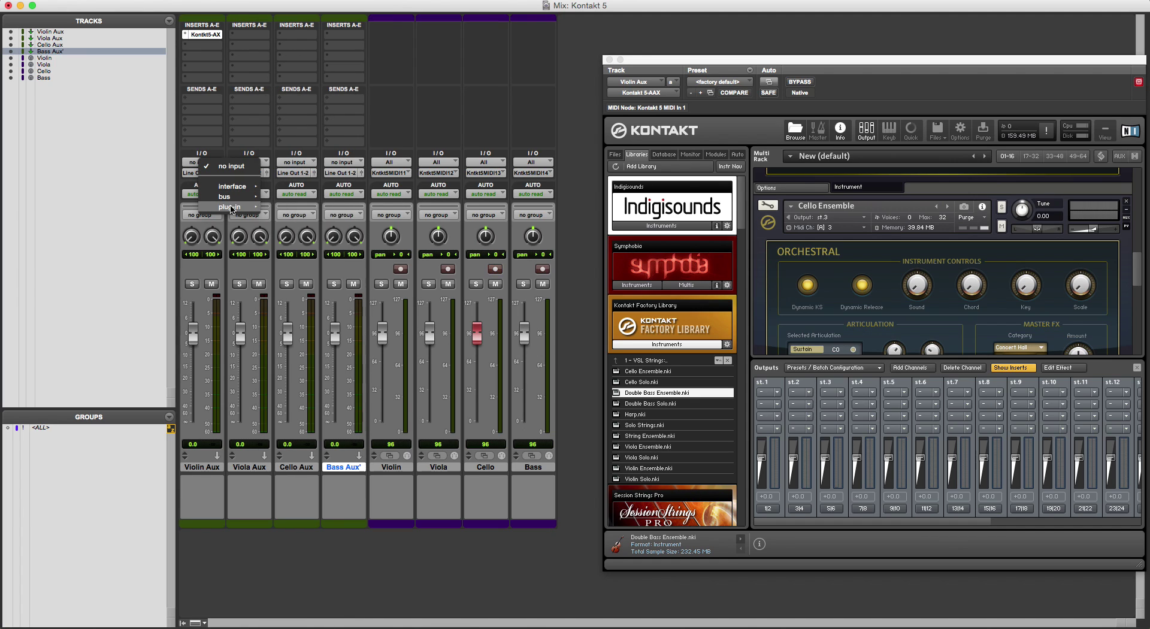
{"action": "mouse_move", "coordinate": [220, 201]}
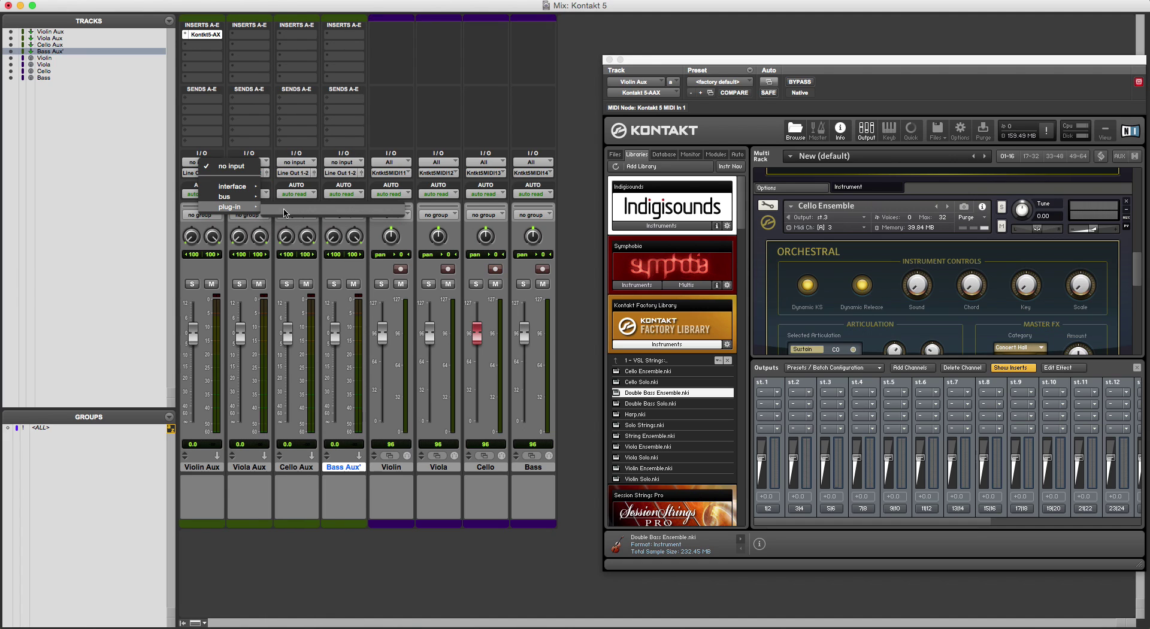
{"action": "left_click", "coordinate": [206, 272]}
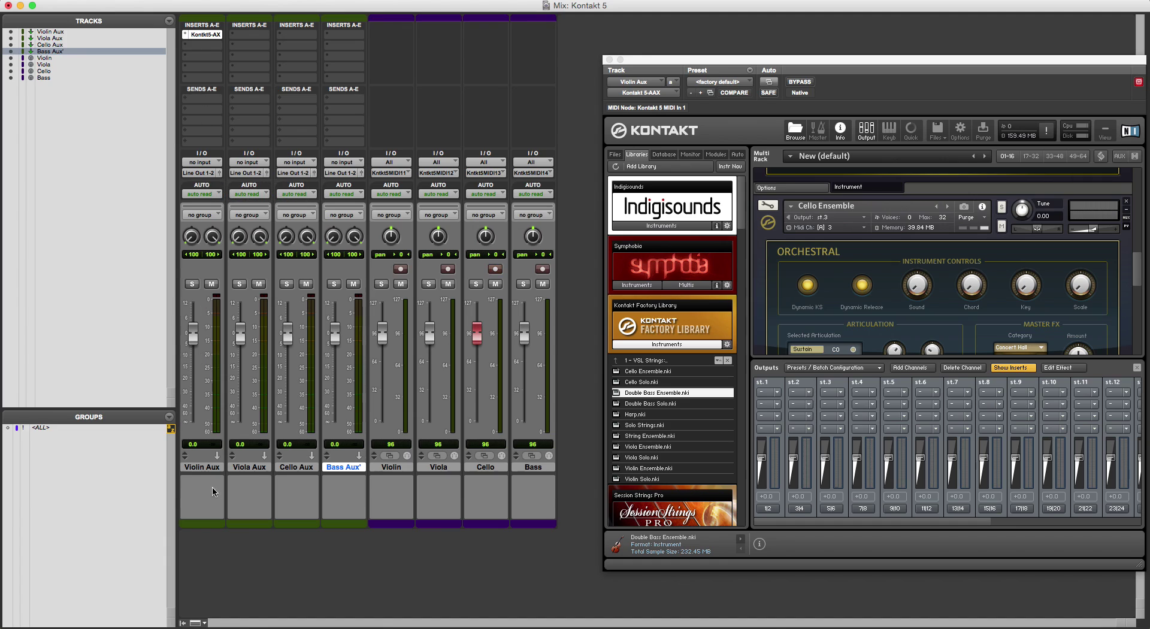
{"action": "left_click", "coordinate": [401, 269]}
Step: Feed Viola Aux from plug-in > Kontakt 5-AAX > Kontakt st.2 and record-arm the Viola track
{"action": "left_click", "coordinate": [245, 163]}
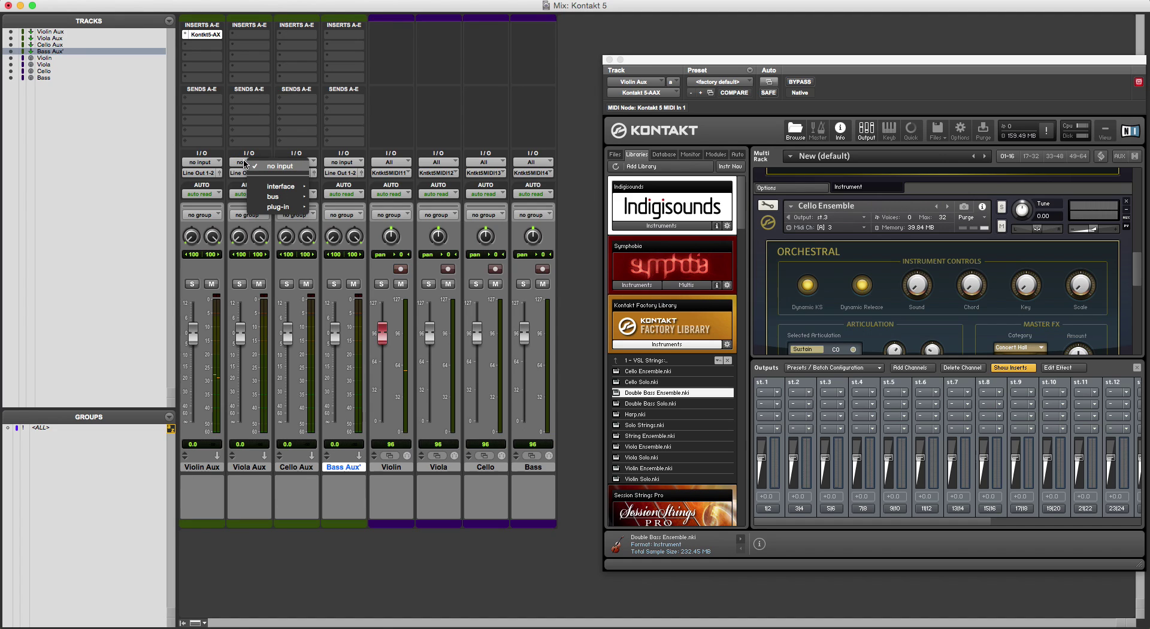
{"action": "mouse_move", "coordinate": [280, 206]}
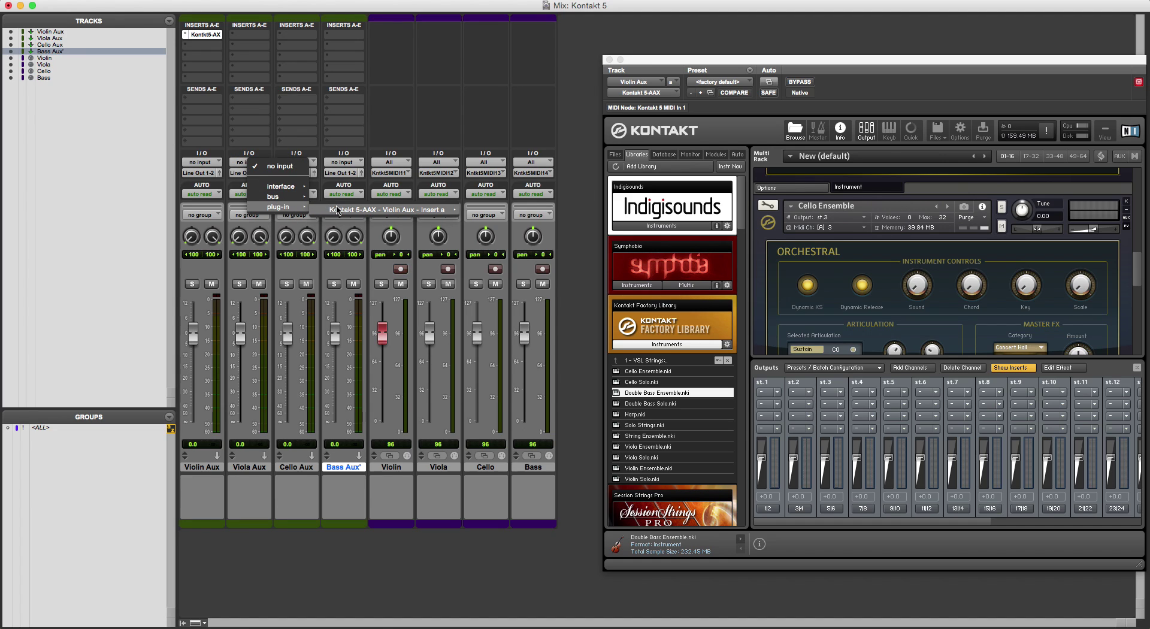
{"action": "mouse_move", "coordinate": [367, 210]}
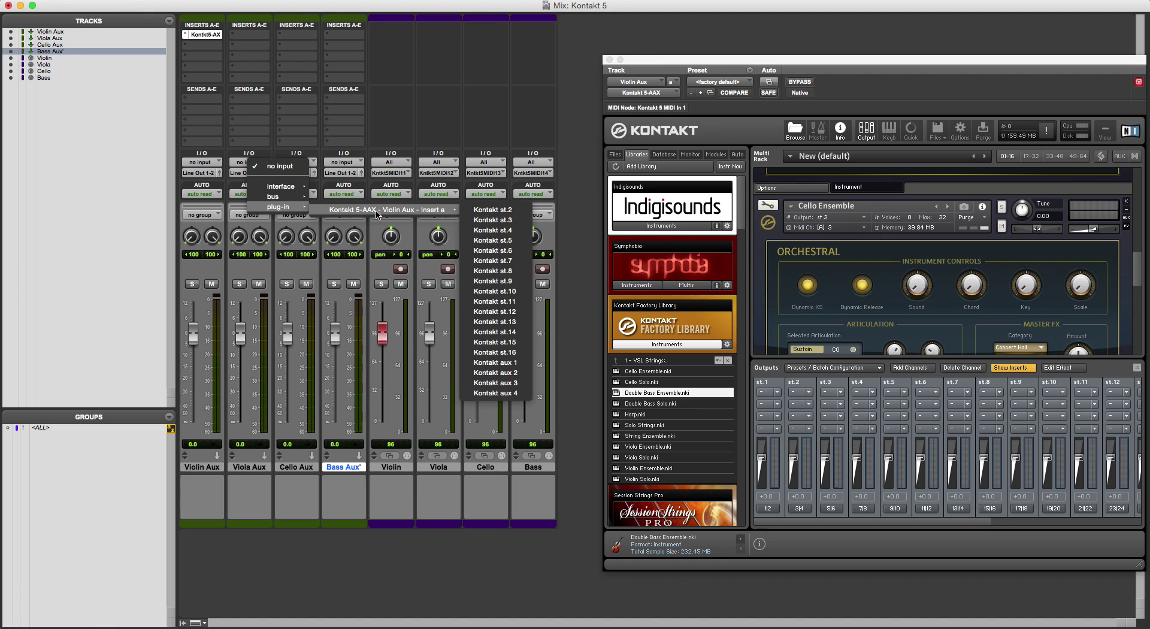
{"action": "left_click", "coordinate": [502, 211]}
{"action": "scroll", "coordinate": [879, 239], "scroll_direction": "up", "scroll_amount": 3}
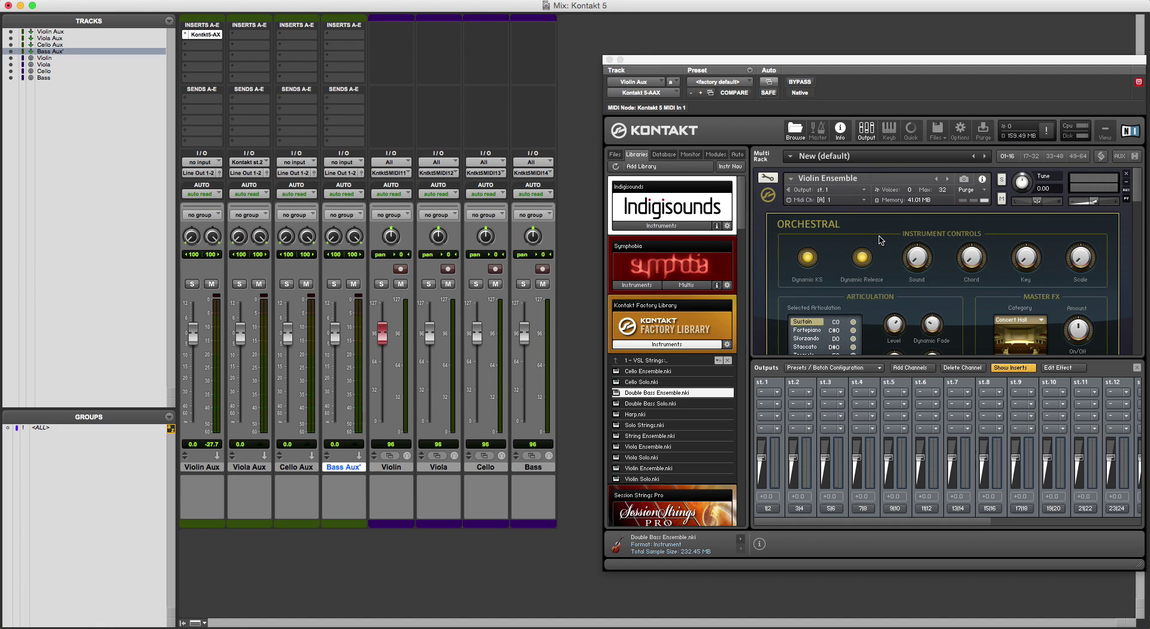
{"action": "scroll", "coordinate": [879, 240], "scroll_direction": "up", "scroll_amount": 5}
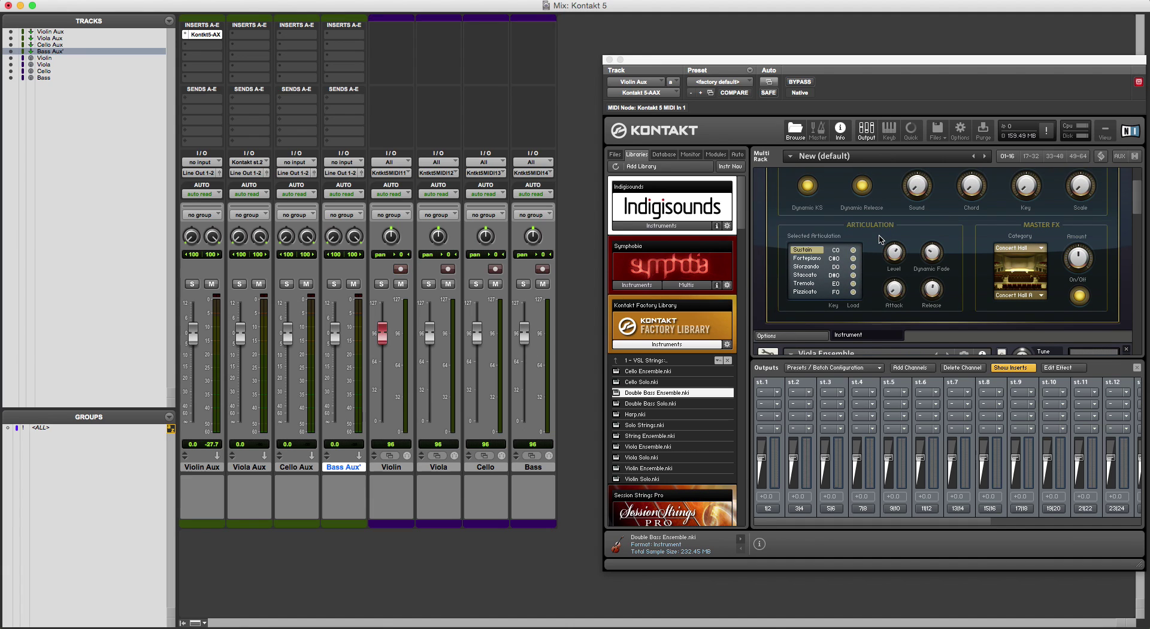
{"action": "scroll", "coordinate": [879, 239], "scroll_direction": "down", "scroll_amount": 2}
{"action": "scroll", "coordinate": [879, 240], "scroll_direction": "down", "scroll_amount": 3}
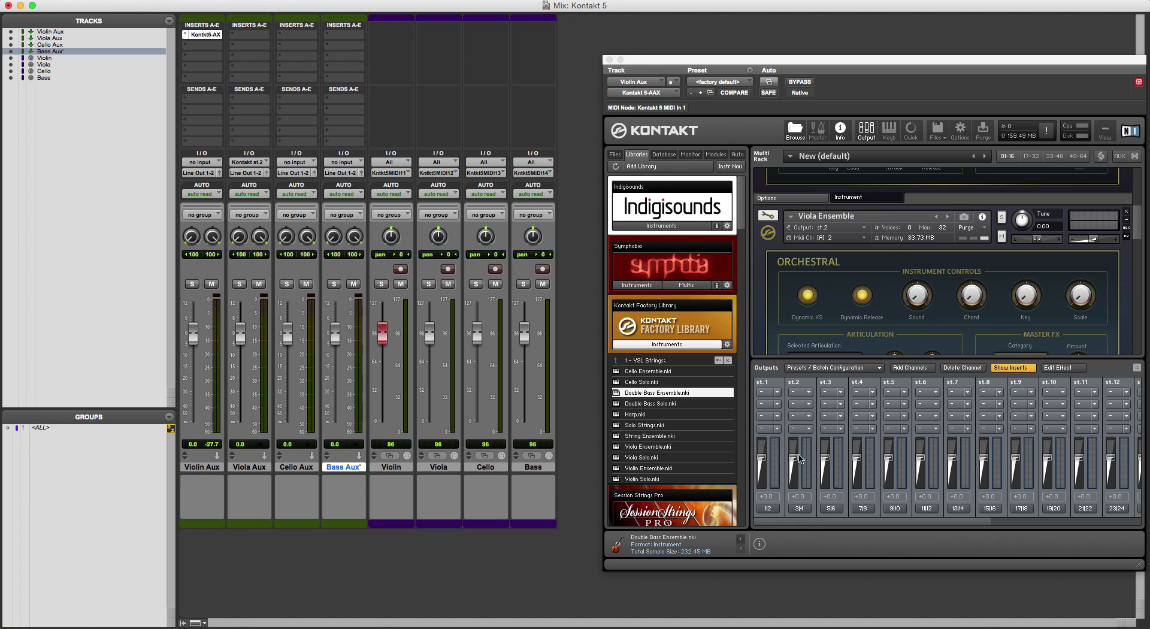
{"action": "left_click", "coordinate": [446, 269]}
Step: Cascade Kontakt st.2–st.4 into Viola, Cello and Bass Aux, then arm Cello and Bass
{"action": "left_click", "coordinate": [249, 467]}
{"action": "left_click", "coordinate": [343, 467], "text": "shift"}
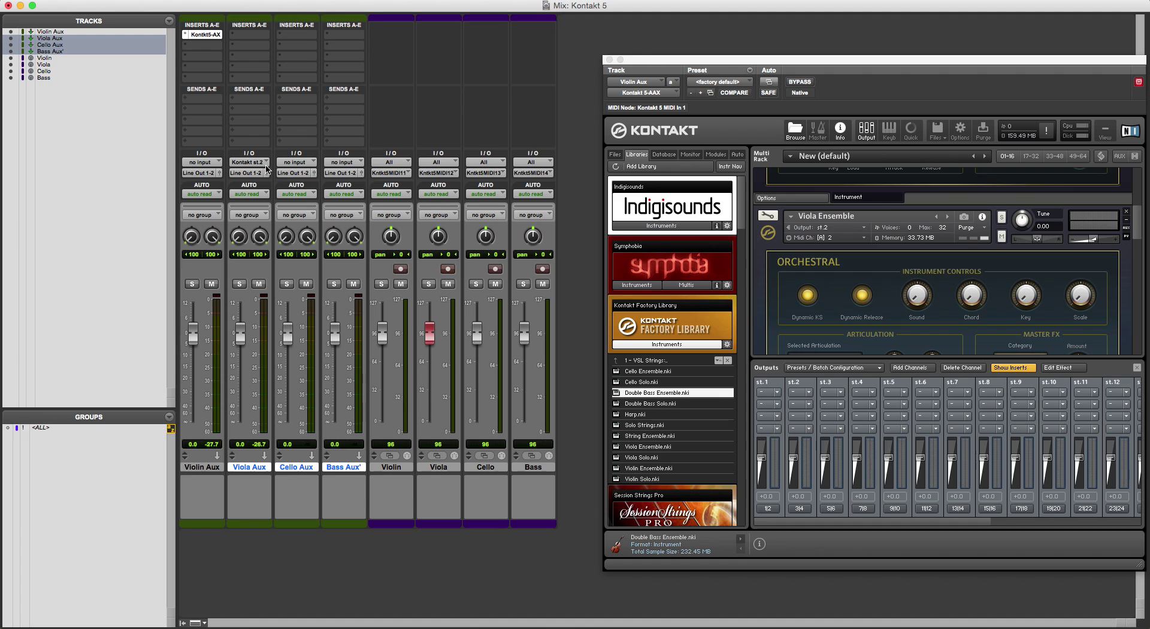
{"action": "left_click", "coordinate": [257, 162]}
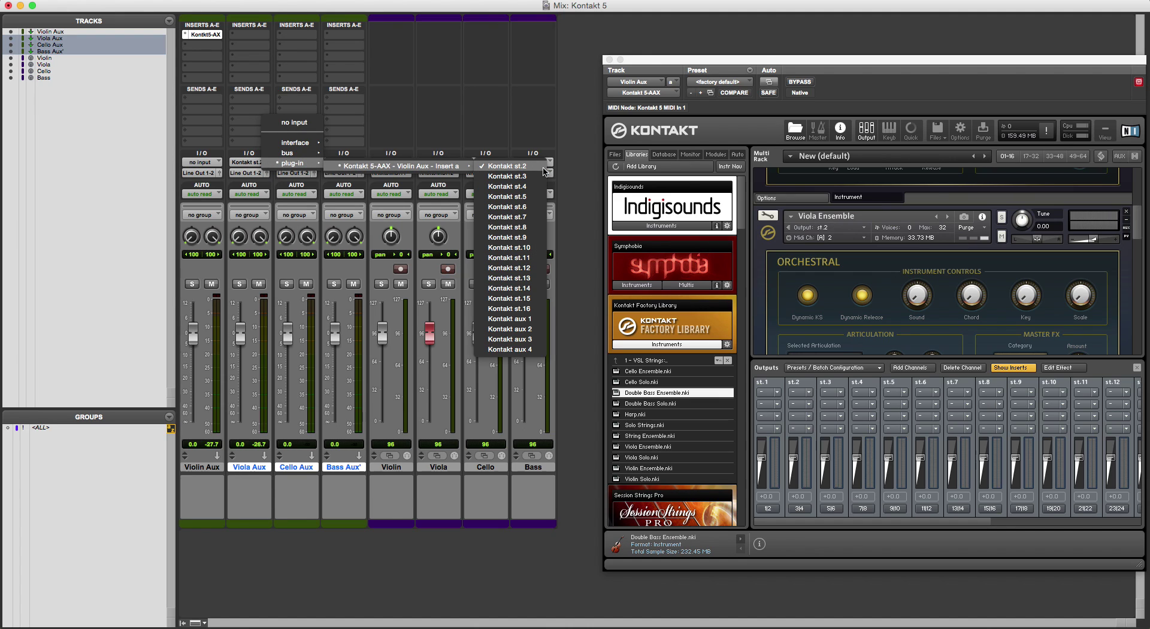
{"action": "left_click", "coordinate": [542, 169]}
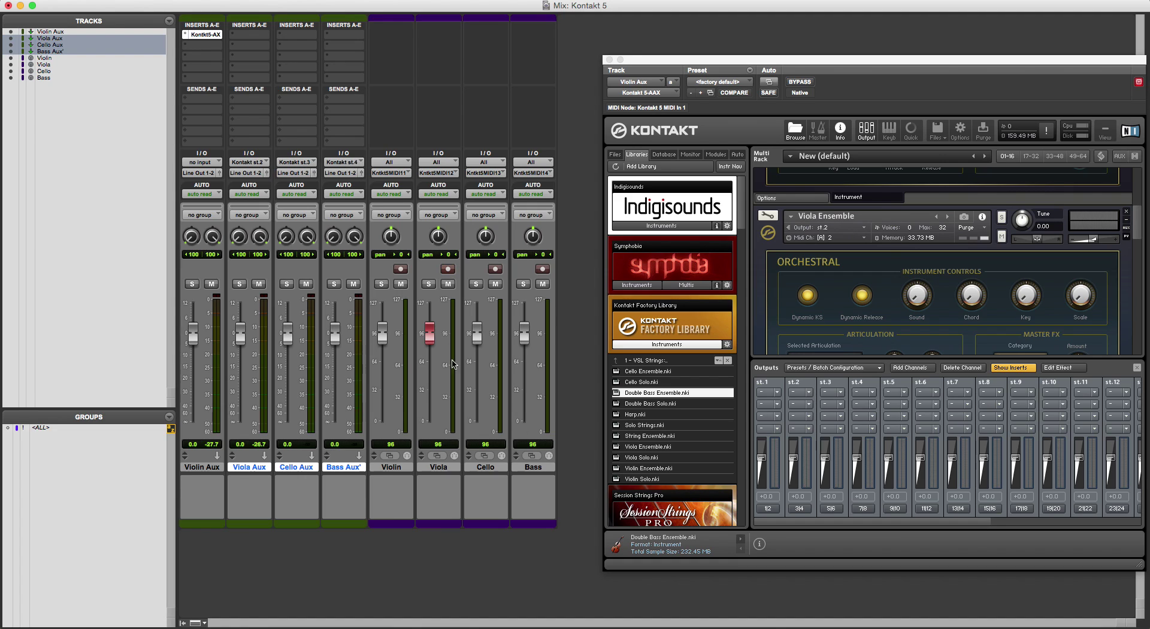
{"action": "left_click", "coordinate": [495, 270]}
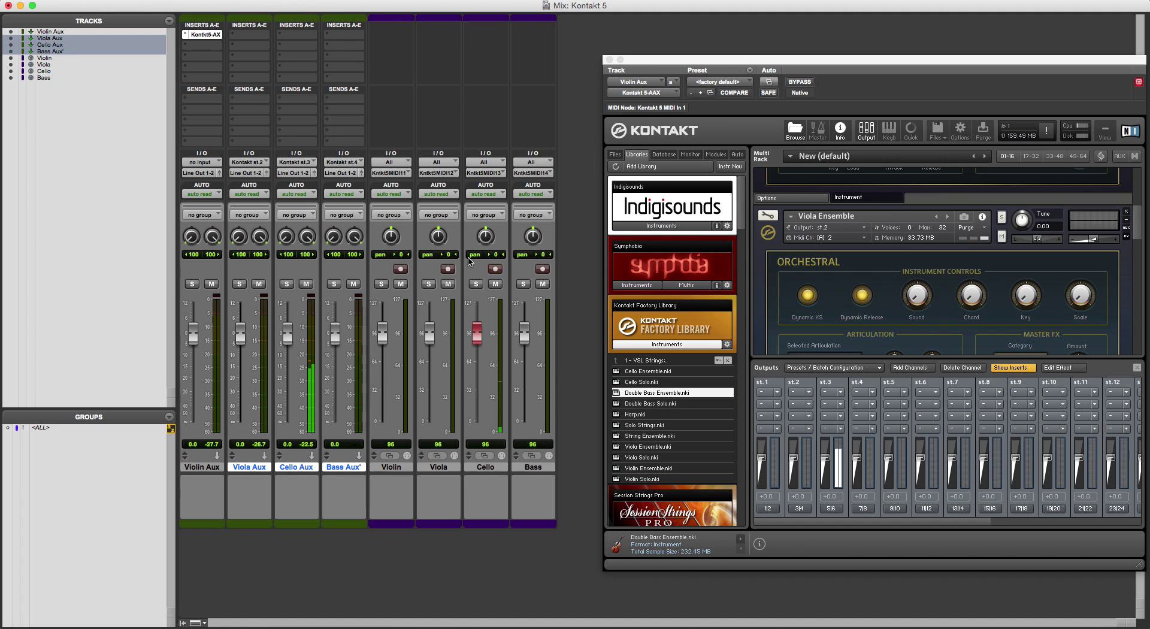
{"action": "left_click", "coordinate": [543, 270]}
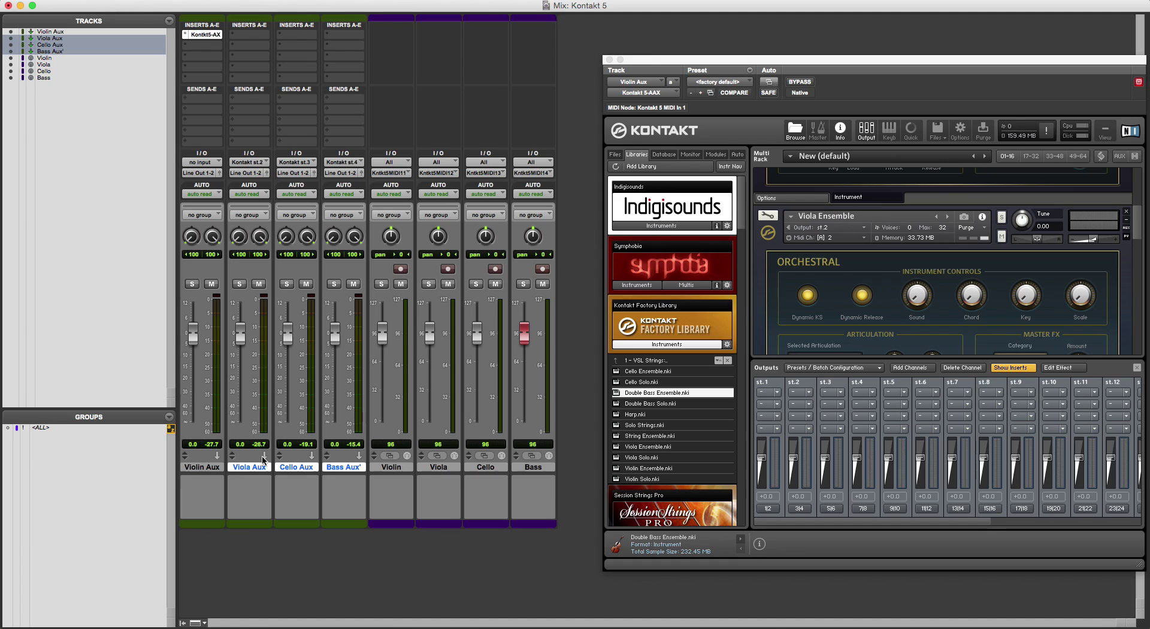
Step: Select just the Violin Aux track, dropping the Viola, Cello and Bass aux selection
{"action": "left_click", "coordinate": [218, 467]}
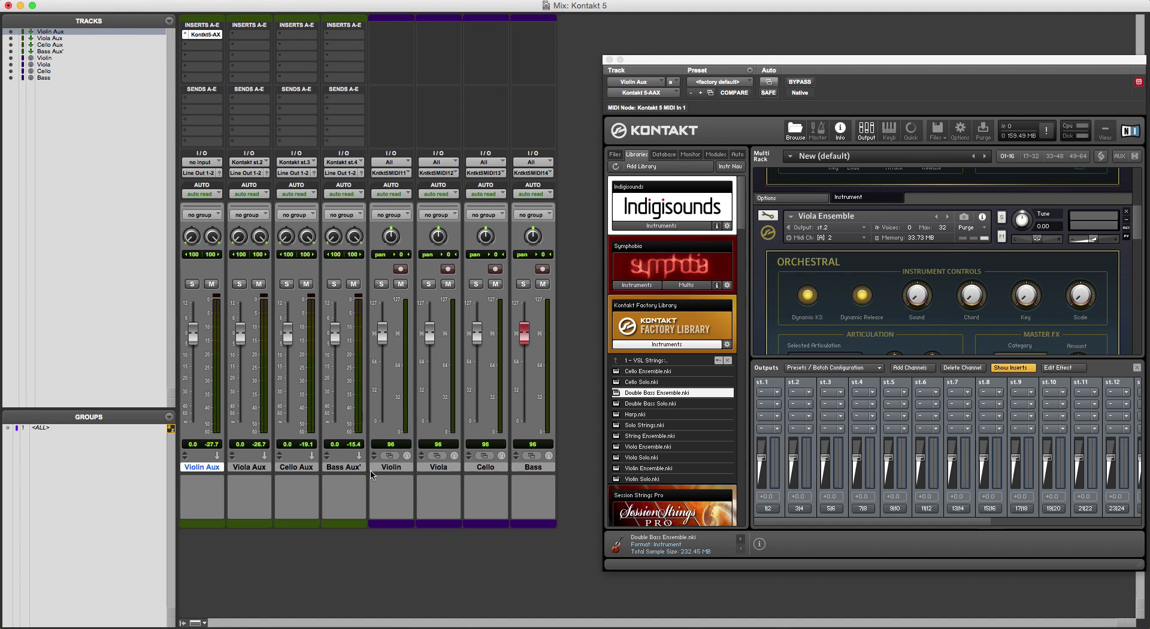